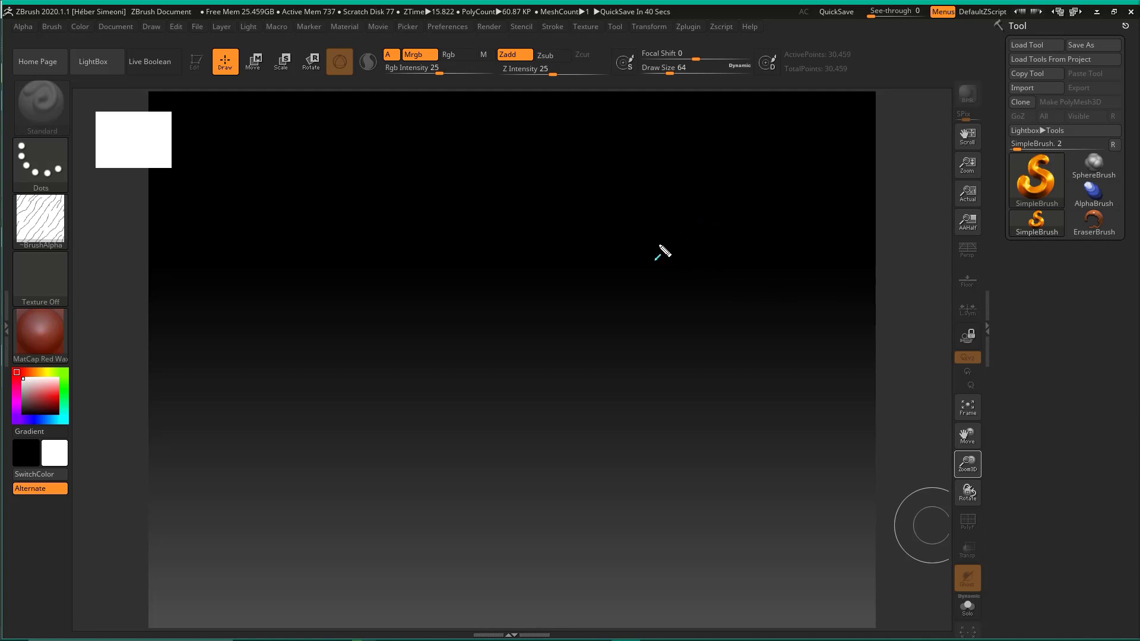
- Load cabeça 2.ZTL from the project folder via Tool > Load Tool, dismissing the error
drag(596, 409, 1021, 34)
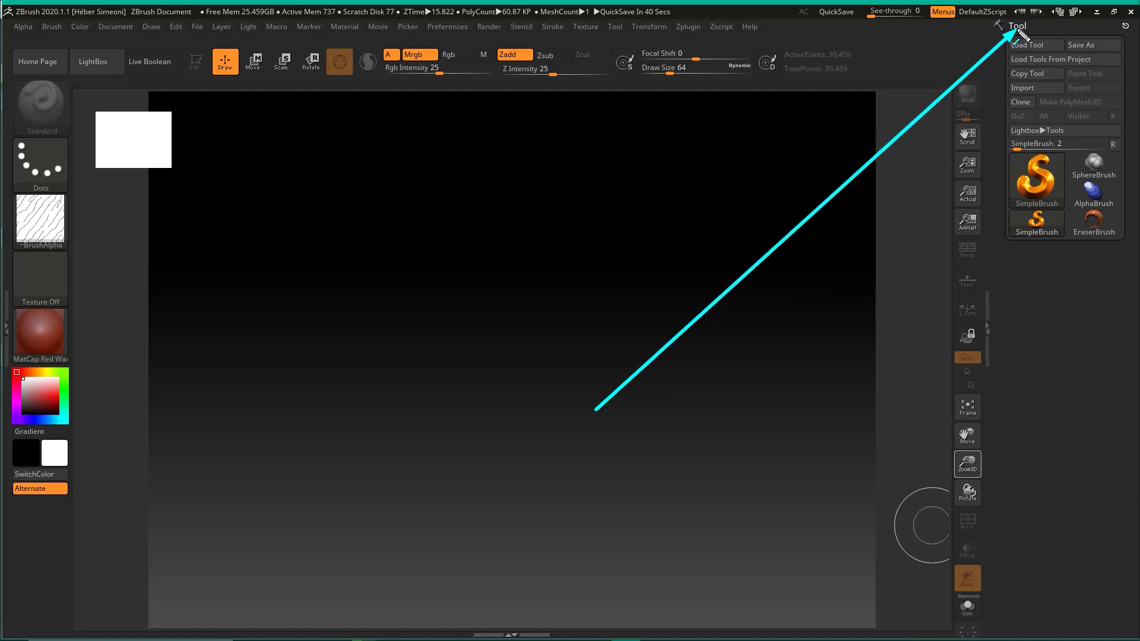
drag(1022, 33, 1027, 48)
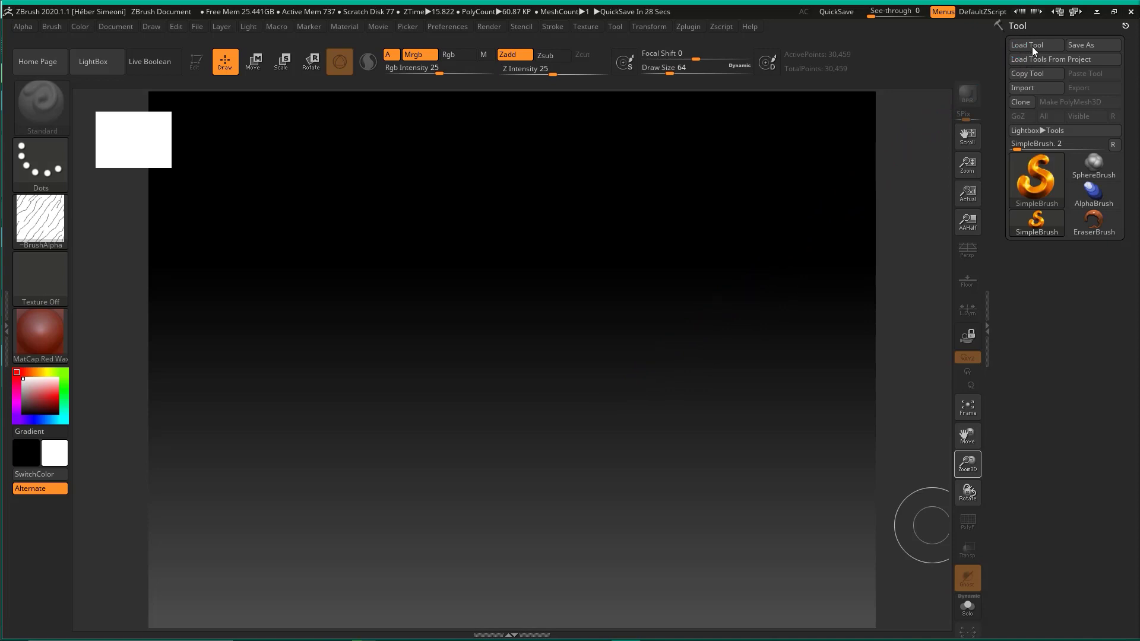
click(1035, 45)
key(Return)
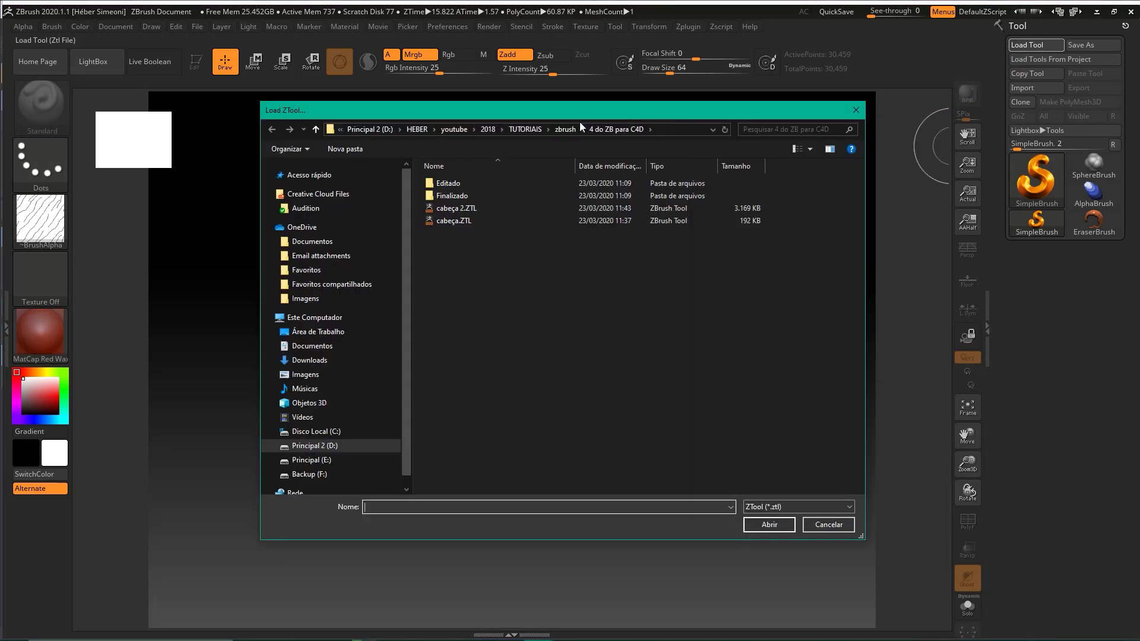
drag(608, 109, 619, 126)
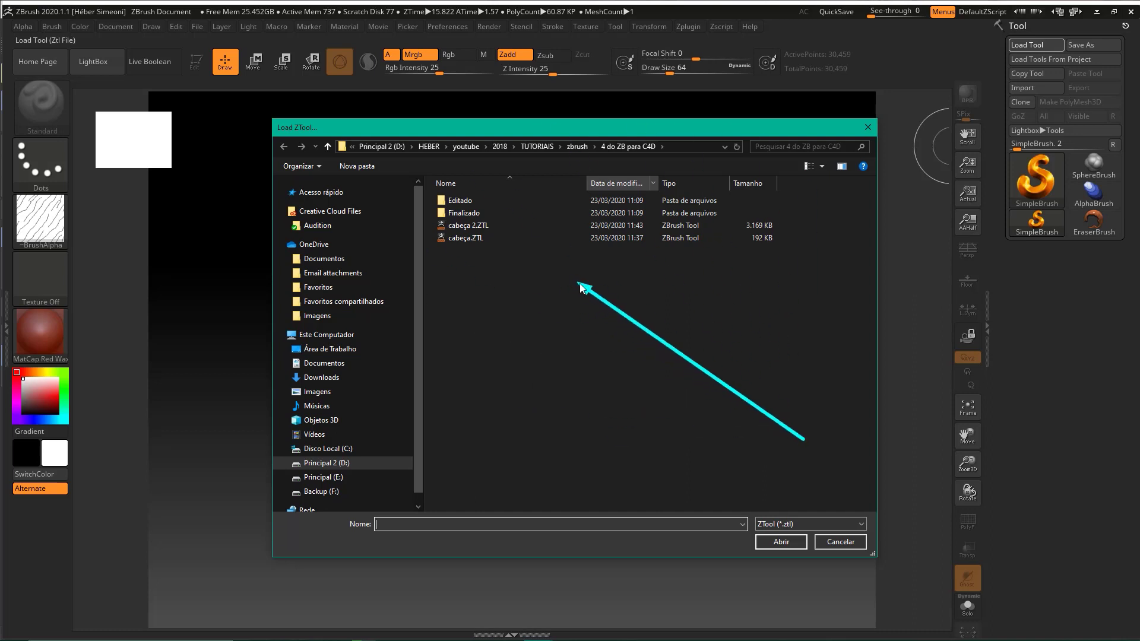
drag(803, 439, 574, 290)
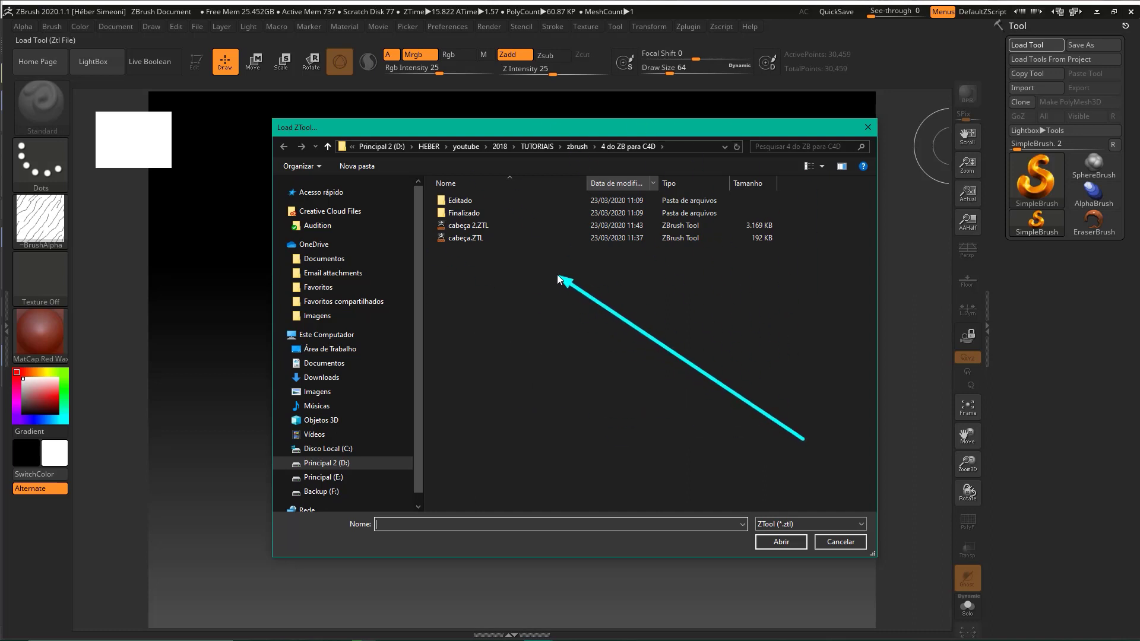
drag(558, 279, 488, 229)
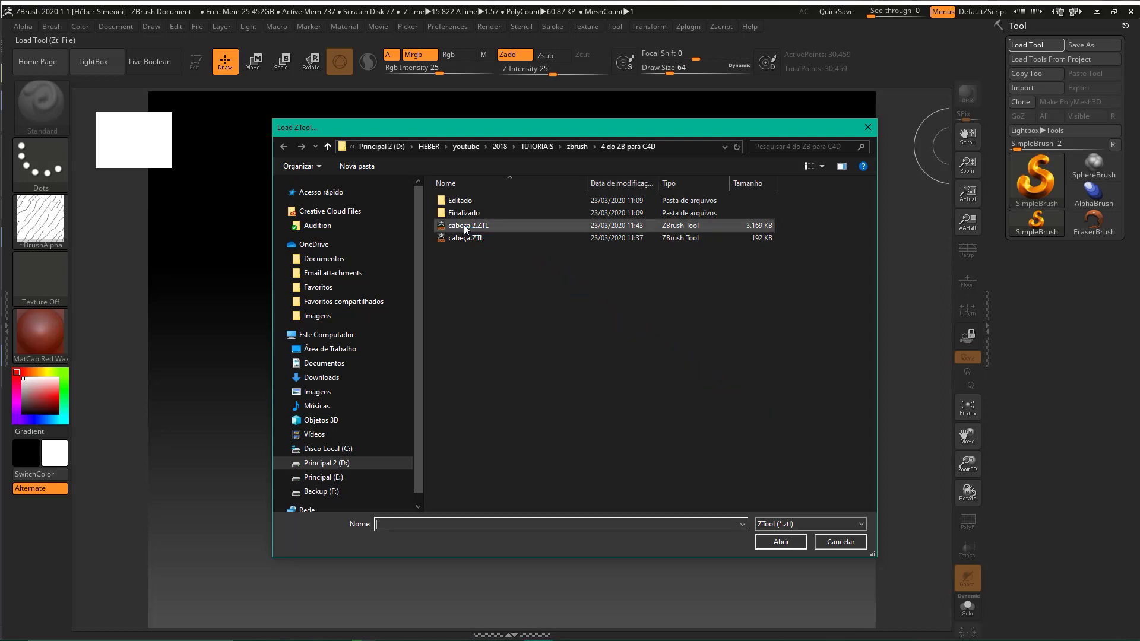
double_click(504, 226)
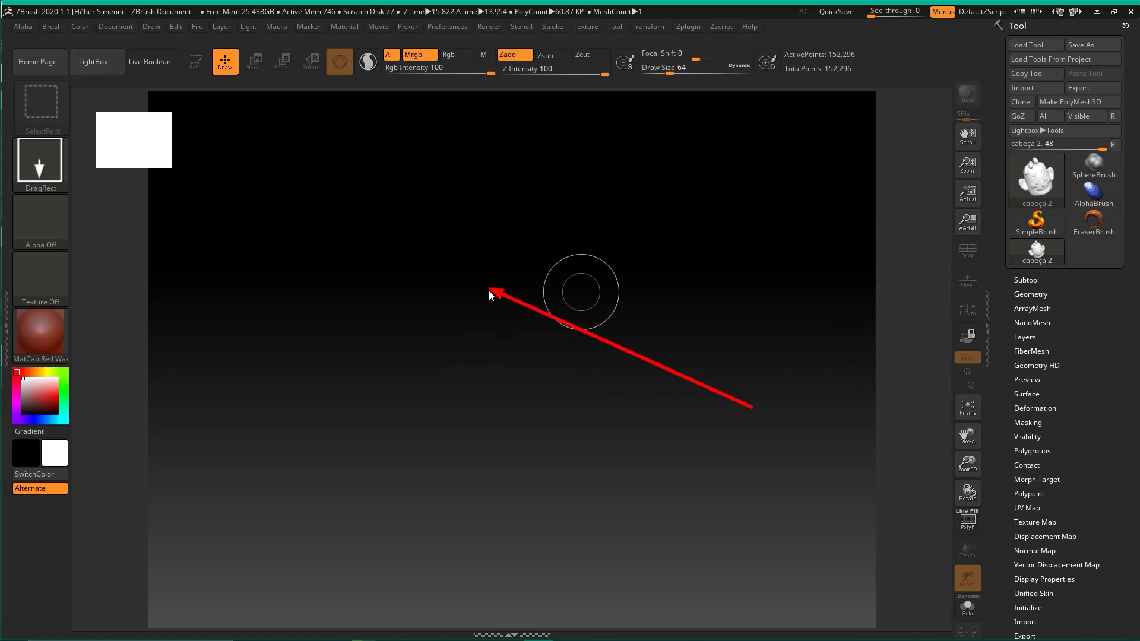
- Draw the cabeça 2 head onto the canvas and enter Edit mode with 152,296 points
ctrl+shift+drag(467, 315, 532, 305)
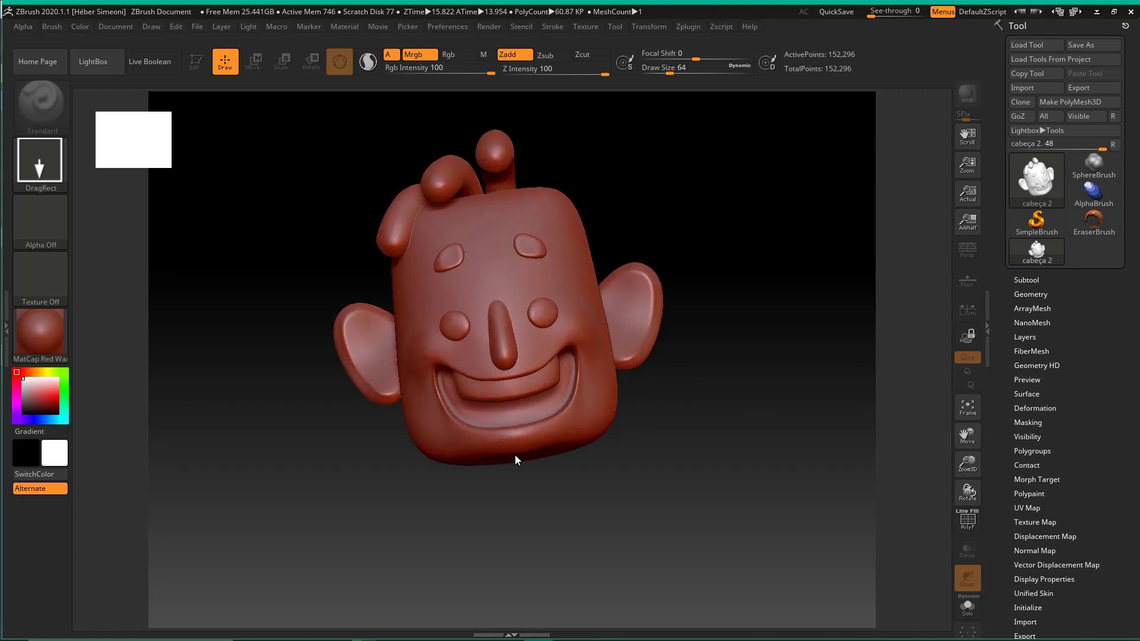
key(ctrl+shift)
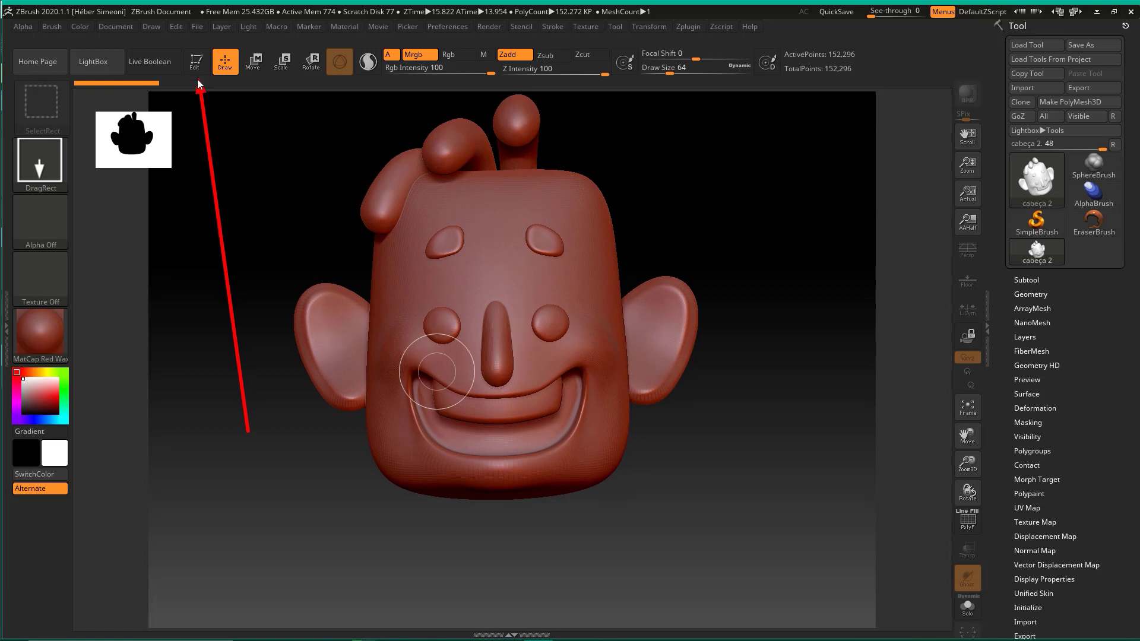
click(196, 61)
mouse_move(668, 183)
mouse_down()
mouse_move(699, 212)
mouse_move(788, 244)
mouse_move(682, 244)
mouse_move(739, 248)
mouse_move(750, 288)
mouse_move(753, 245)
mouse_move(735, 364)
mouse_move(736, 267)
mouse_move(704, 247)
mouse_move(700, 258)
mouse_up()
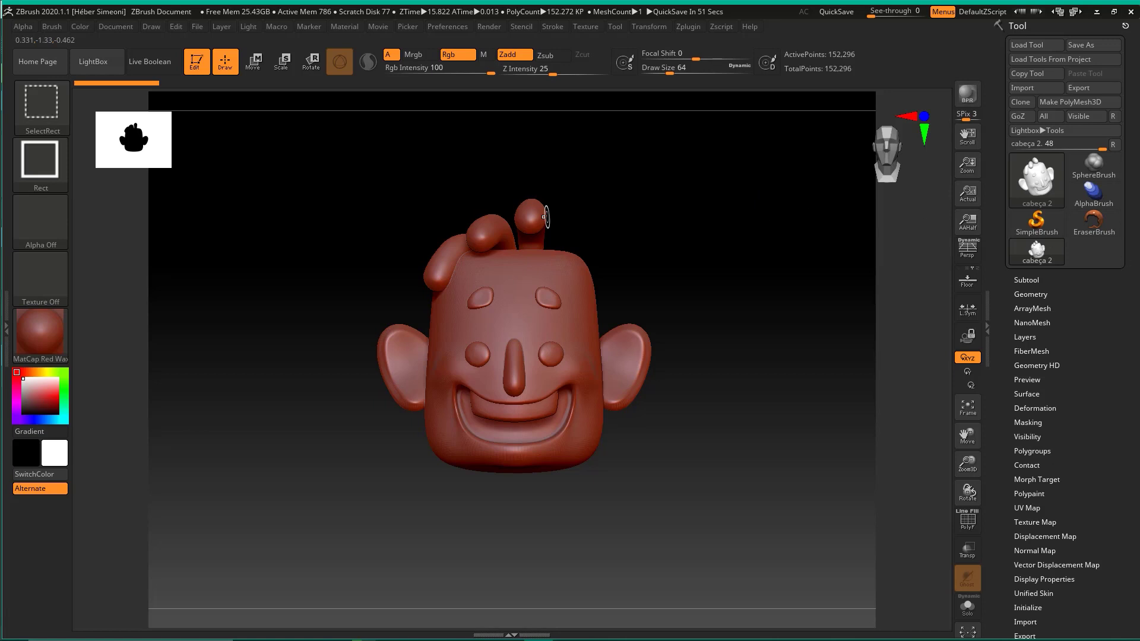
- Zoom in on the head and turn on Polyframe to show its dense 152,296-point mesh
alt+drag(760, 188, 732, 238)
key(shift+f)
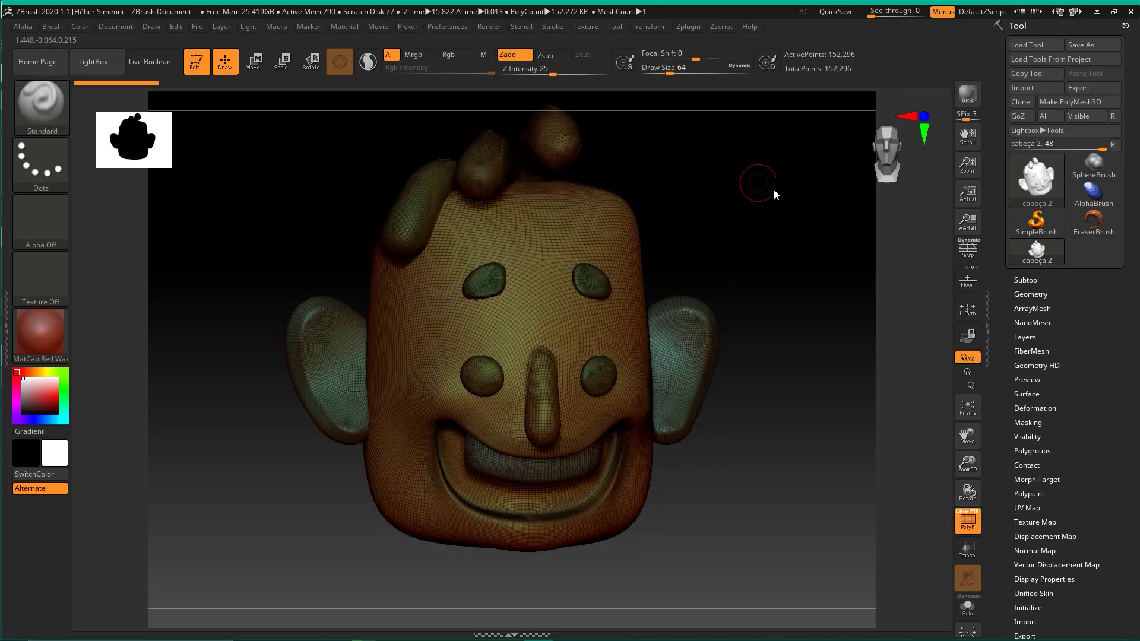
key(ctrl+shift)
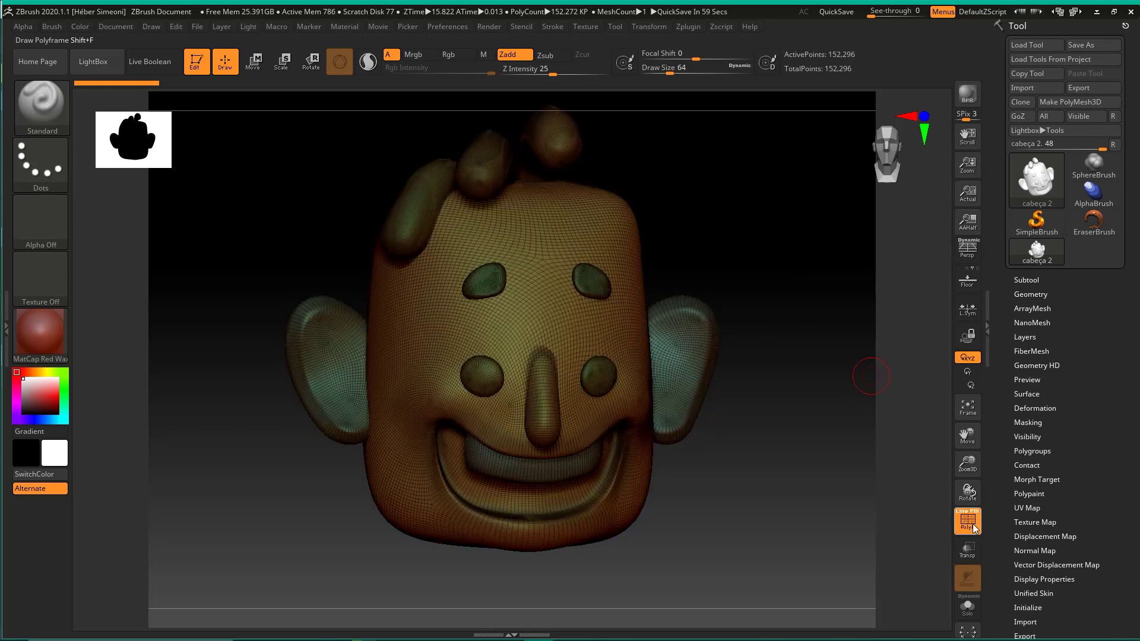
mouse_move(807, 393)
alt+mouse_down()
mouse_move(841, 357)
mouse_move(799, 254)
alt+mouse_up()
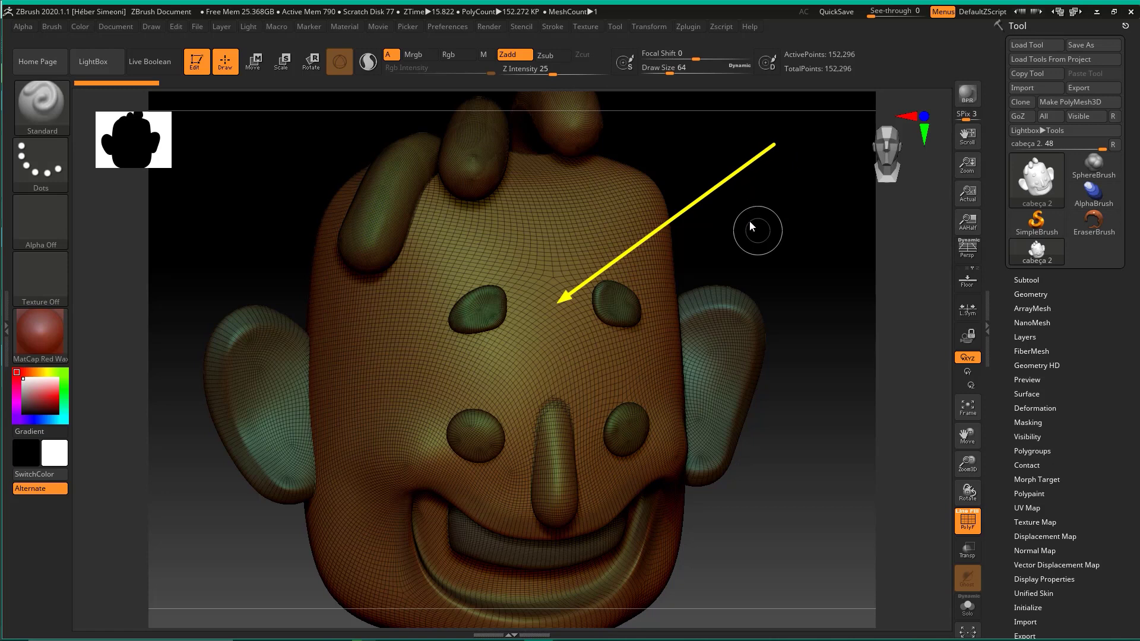
mouse_move(791, 327)
mouse_down()
mouse_move(796, 77)
mouse_move(818, 81)
mouse_move(561, 285)
mouse_move(574, 286)
mouse_move(660, 143)
mouse_move(833, 81)
mouse_up()
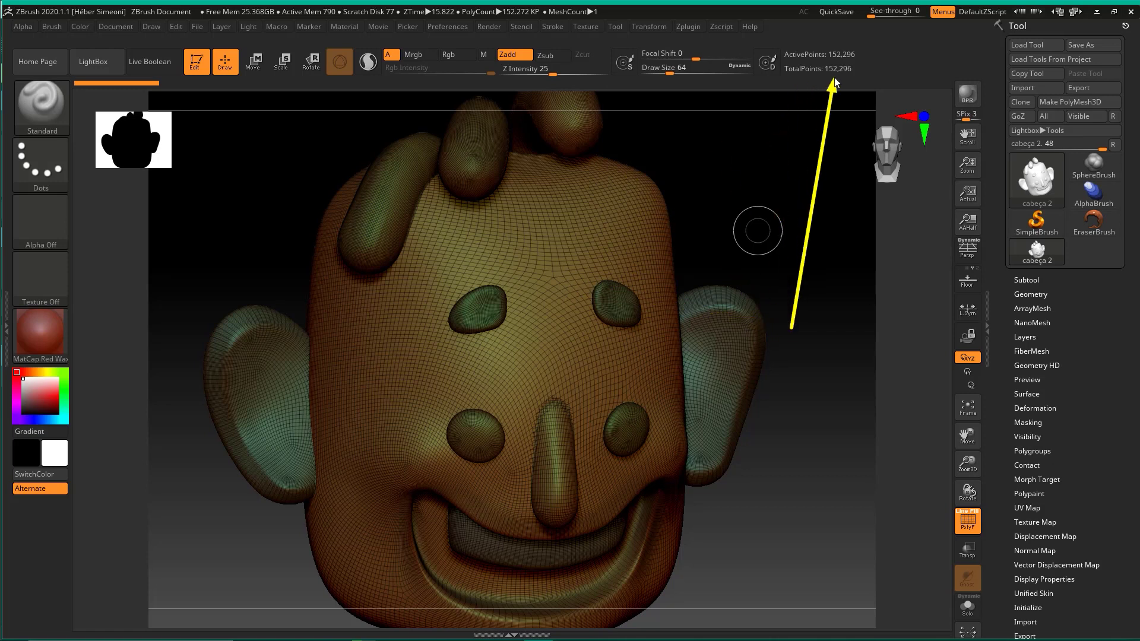
key(Escape)
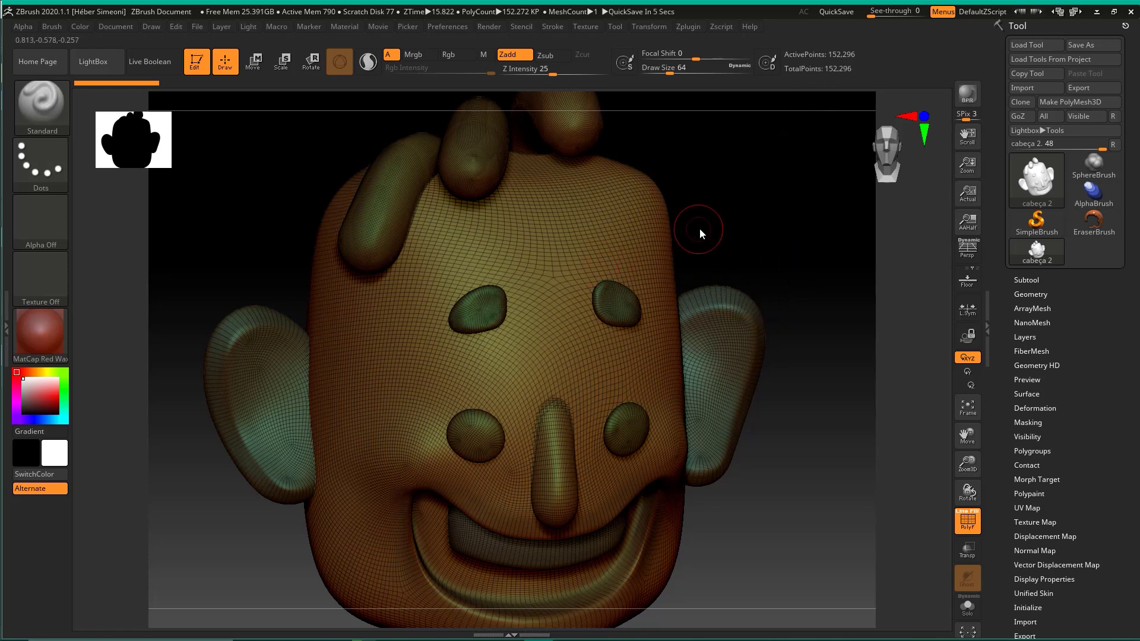
ctrl+right_drag(699, 228, 793, 339)
mouse_move(752, 144)
ctrl+shift+mouse_down()
mouse_move(653, 249)
mouse_move(646, 239)
ctrl+shift+mouse_up()
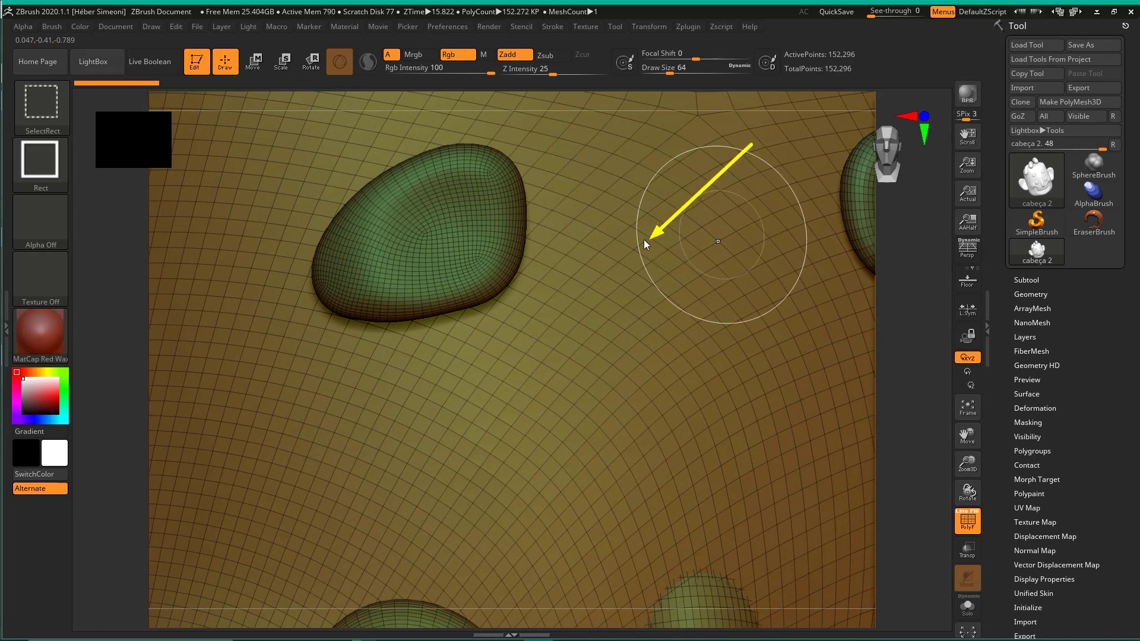
ctrl+shift+drag(567, 281, 632, 254)
ctrl+shift+drag(648, 340, 651, 268)
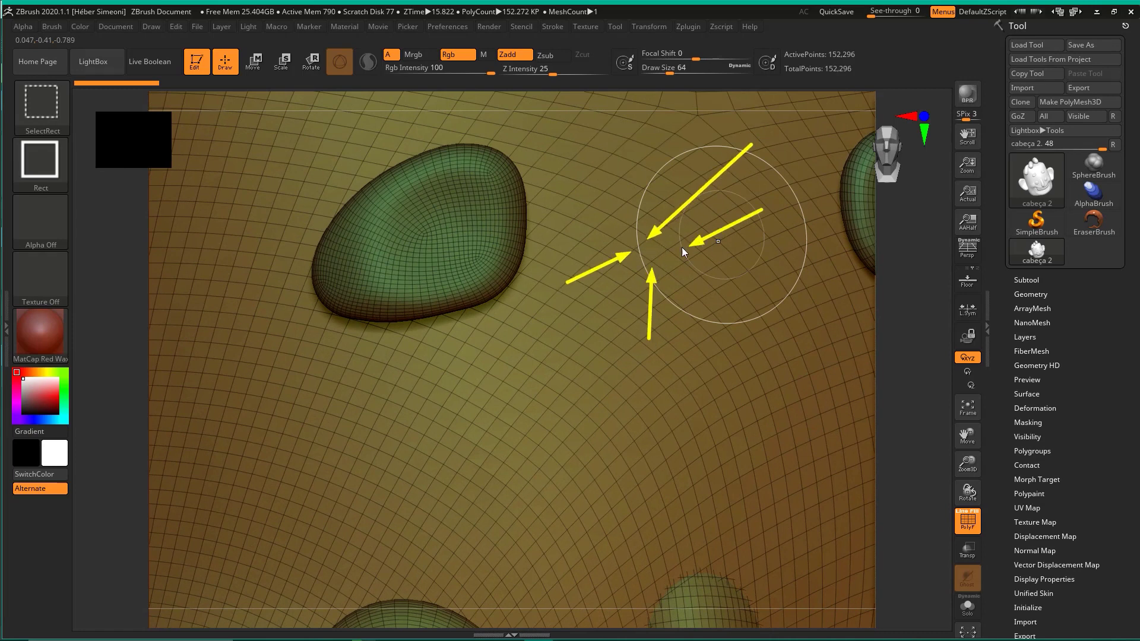
ctrl+shift+drag(762, 209, 671, 249)
key(f)
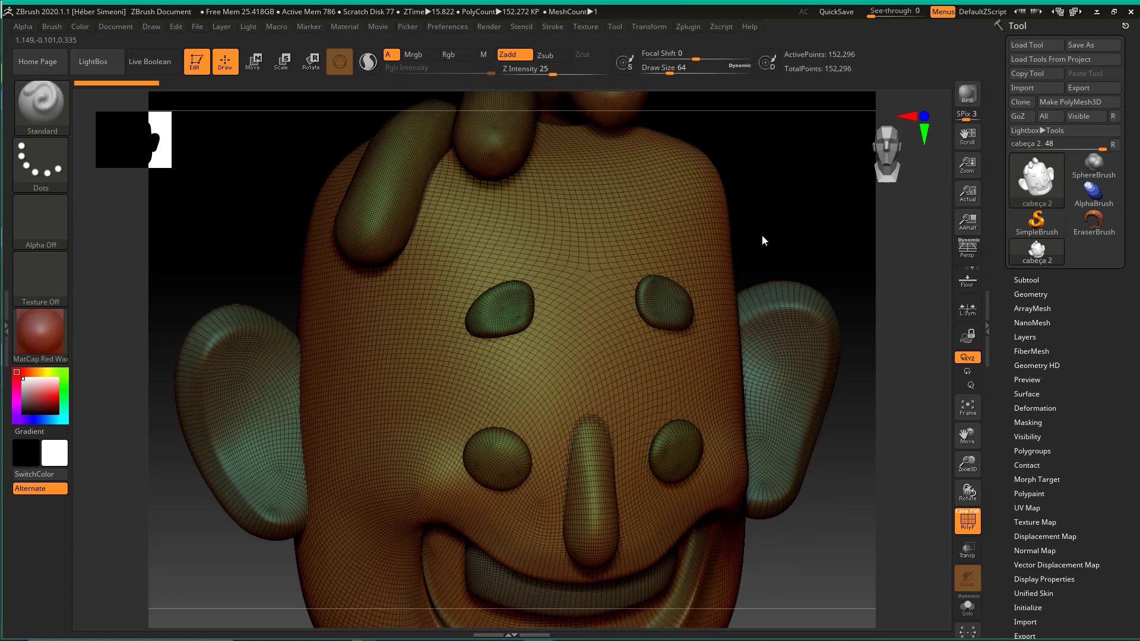
ctrl+shift+drag(766, 274, 834, 74)
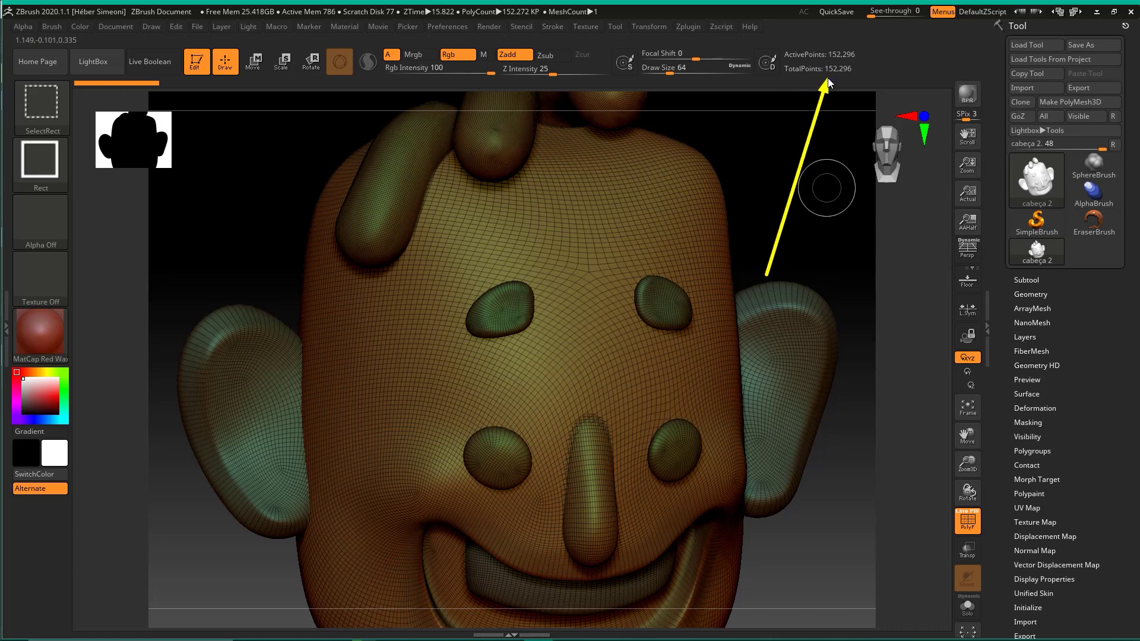
drag(835, 75, 694, 46)
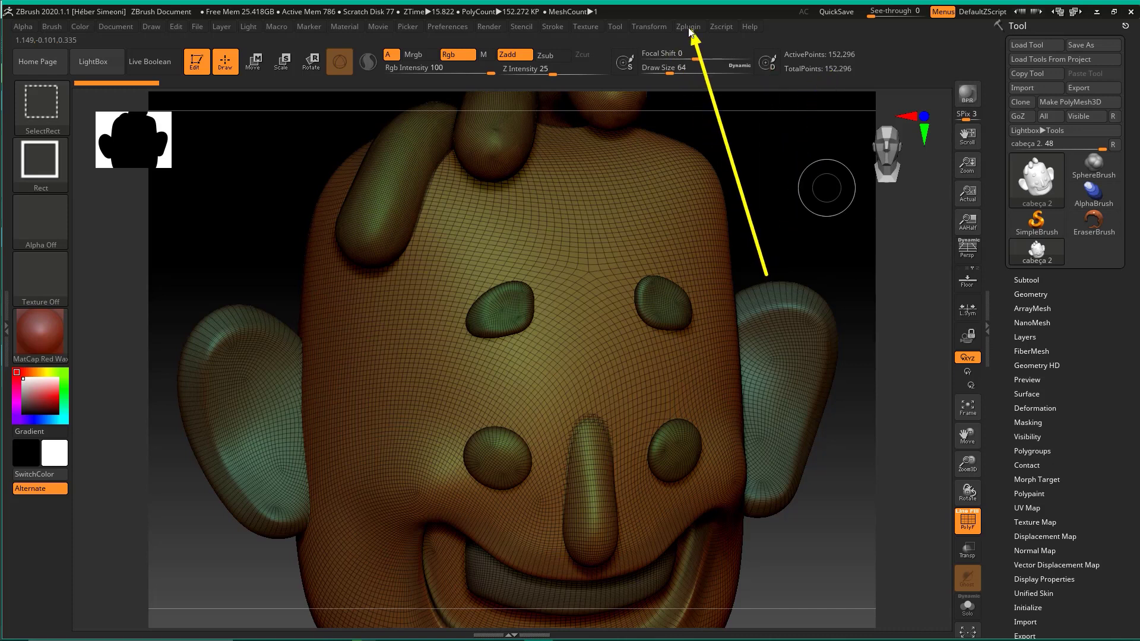
- Dock the Zplugin menu in the left tray and expand Decimation Master at 20% decimation
key(Escape)
click(689, 26)
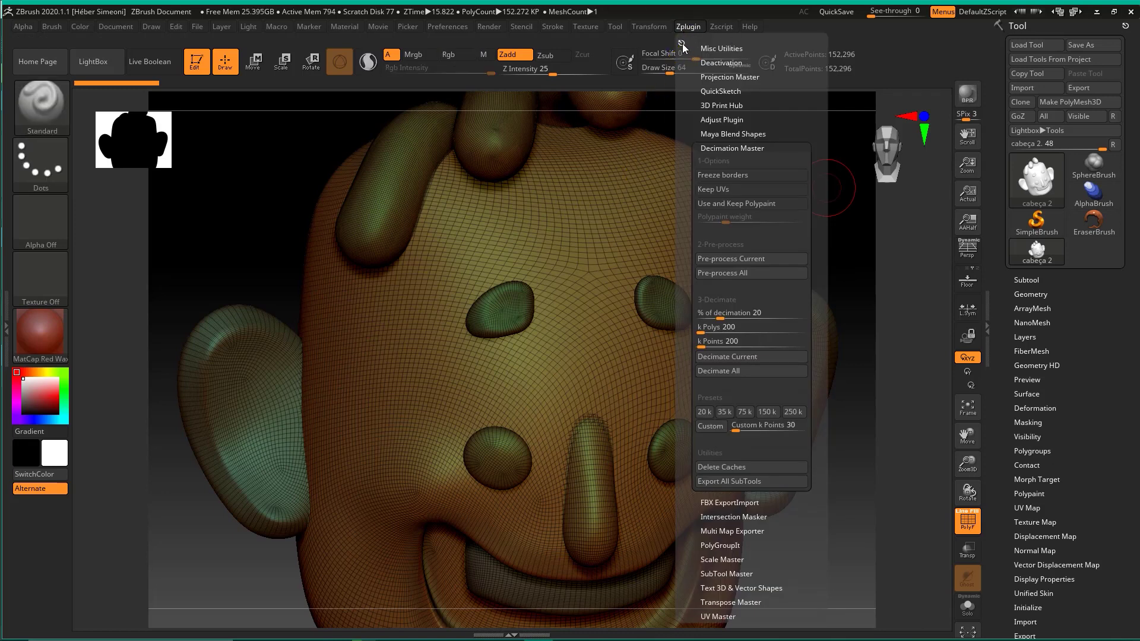
click(682, 44)
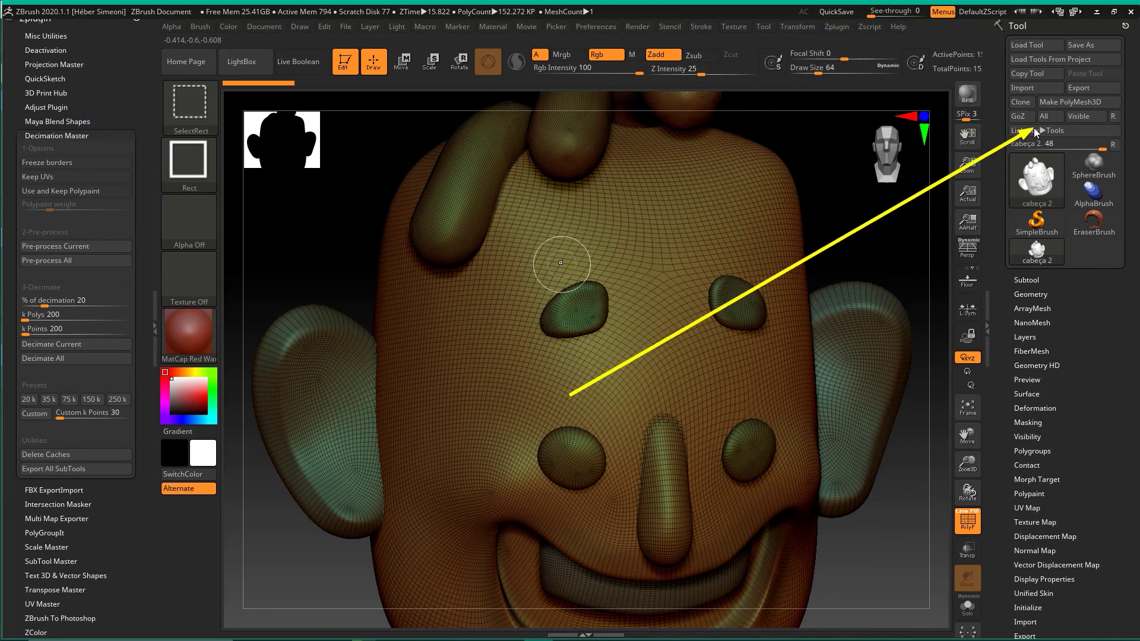
key(ctrl+shift)
click(62, 135)
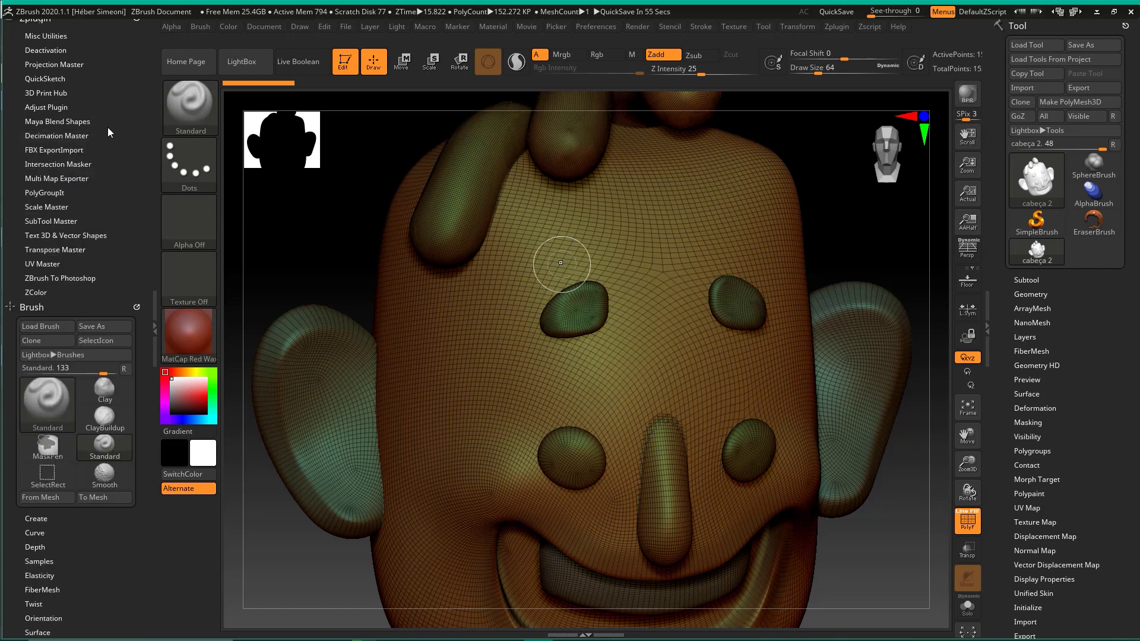
key(ctrl+shift)
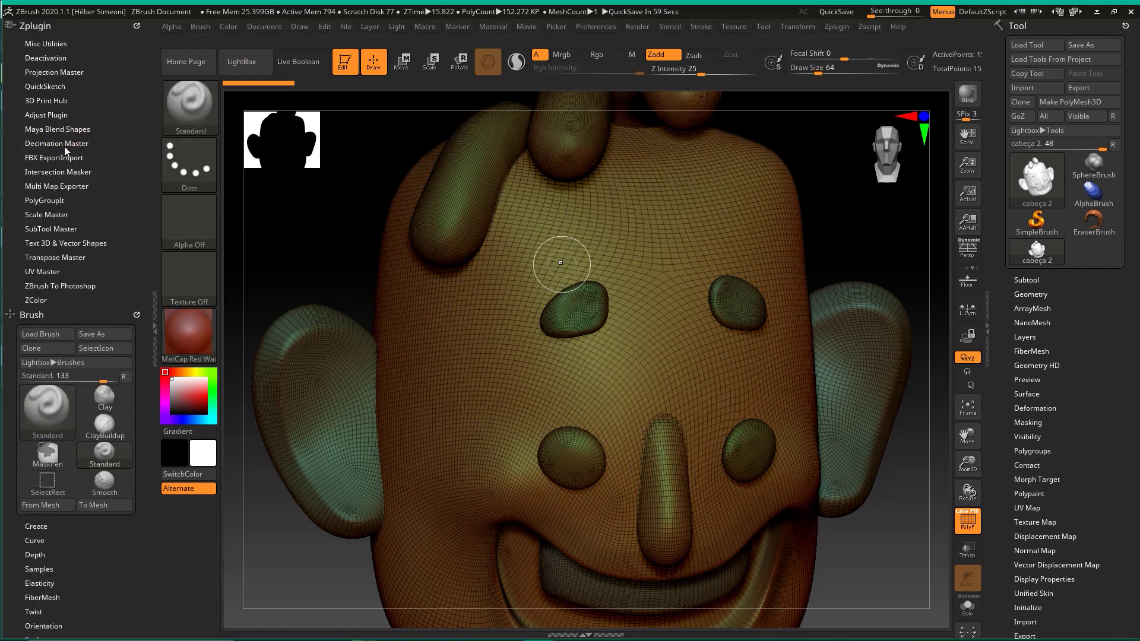
click(71, 145)
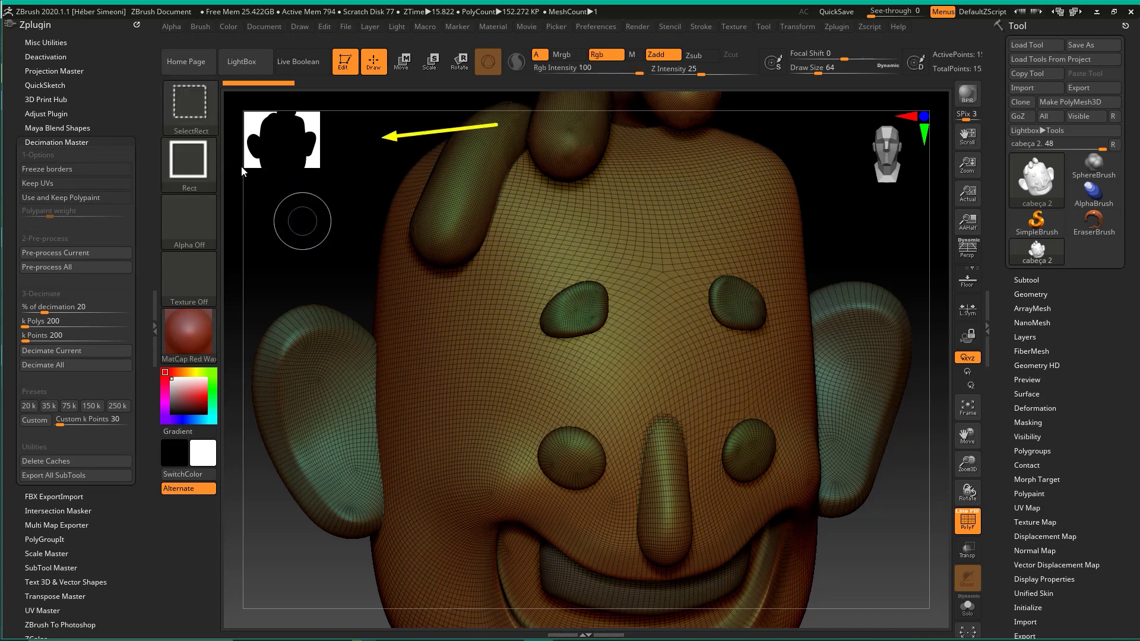
- Pre-process and decimate the head in Decimation Master, reducing it to 30,459 points
click(71, 268)
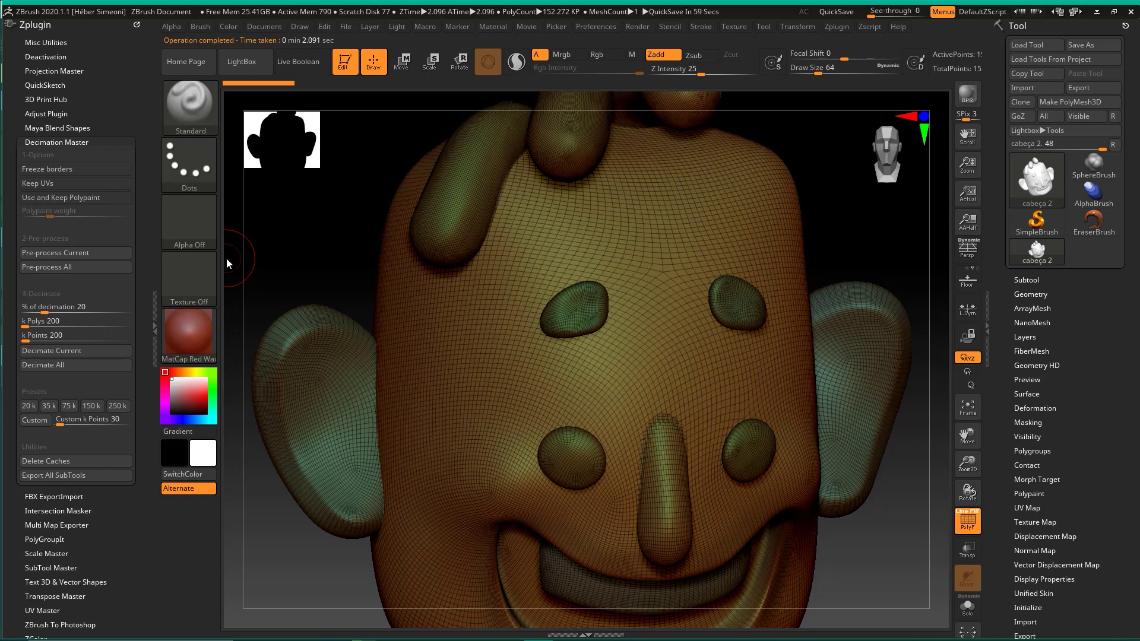
mouse_move(399, 156)
ctrl+shift+mouse_down()
mouse_move(97, 279)
mouse_move(152, 40)
mouse_move(311, 47)
ctrl+shift+mouse_up()
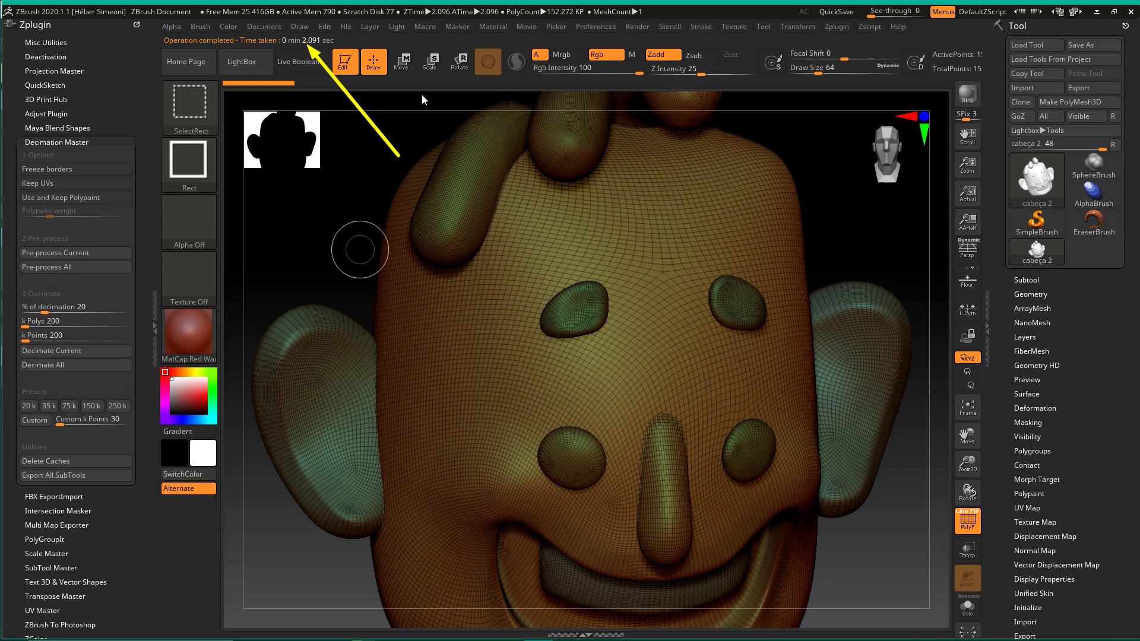
mouse_move(513, 243)
ctrl+shift+mouse_down()
mouse_move(52, 268)
mouse_move(65, 366)
ctrl+shift+mouse_up()
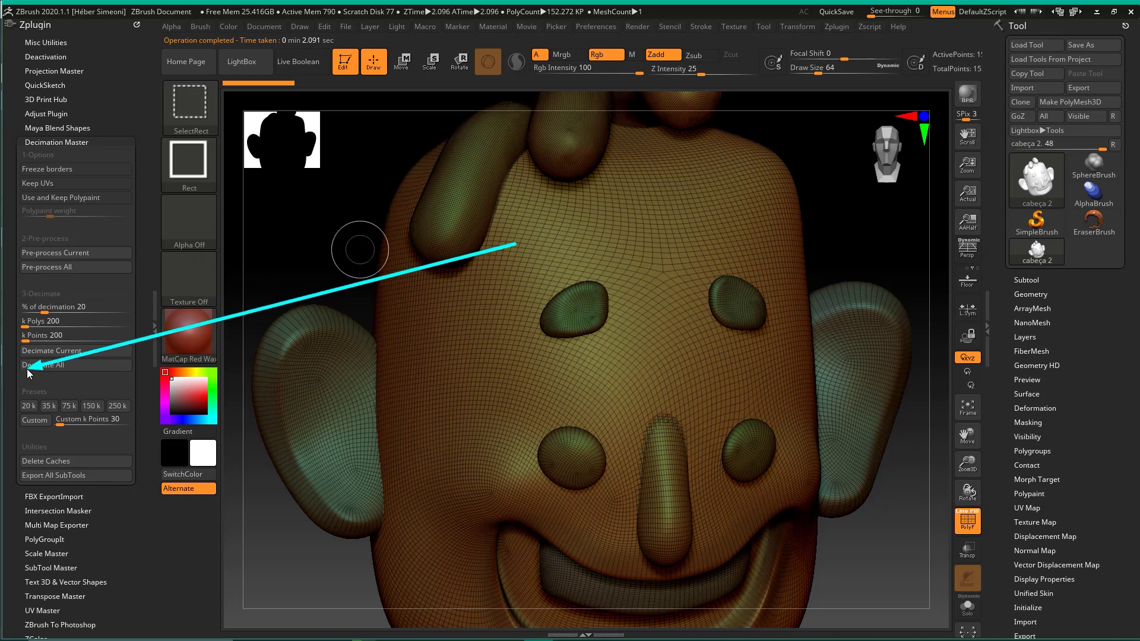
click(77, 366)
drag(845, 200, 846, 219)
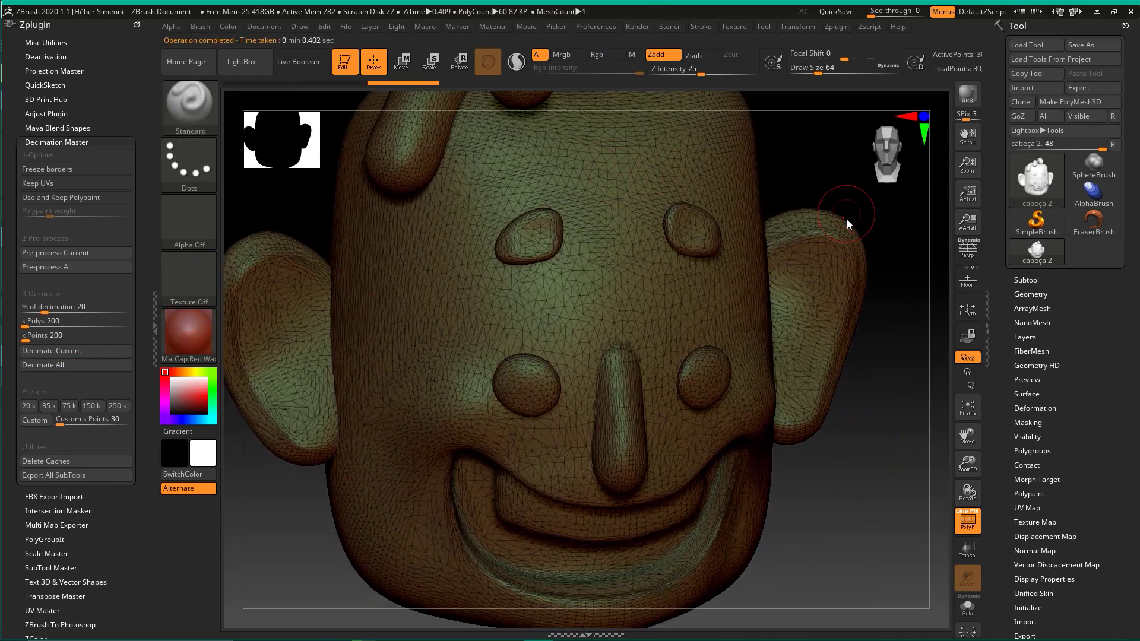
click(153, 326)
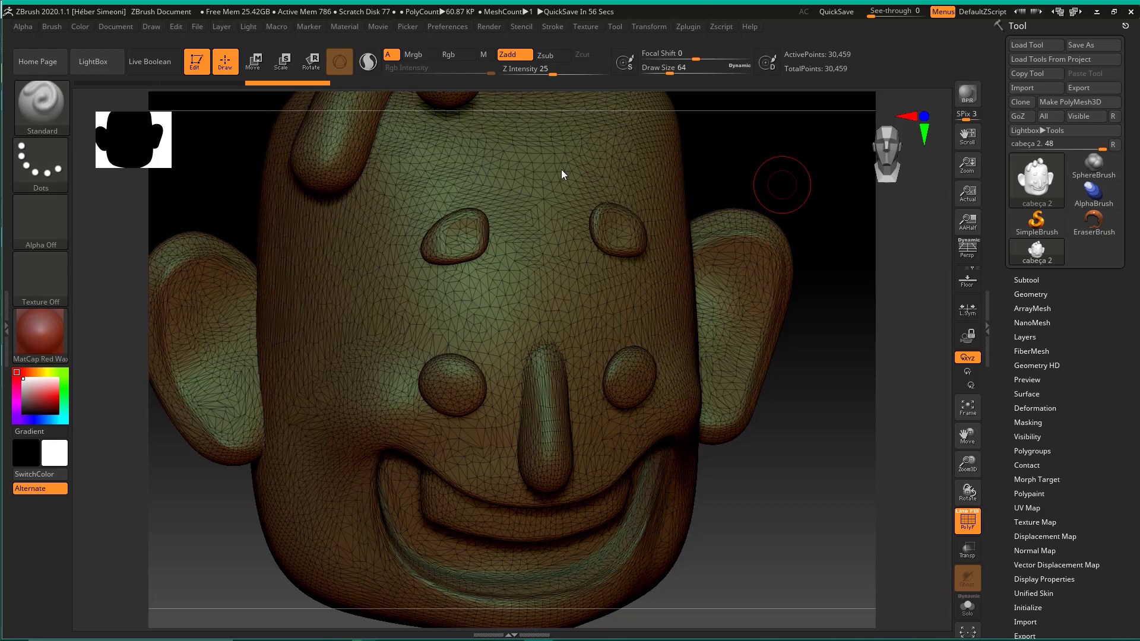
- Inspect the decimated head, zoom out to frame it, and turn Polyframe off
key(ctrl+shift)
ctrl+shift+drag(778, 140, 555, 309)
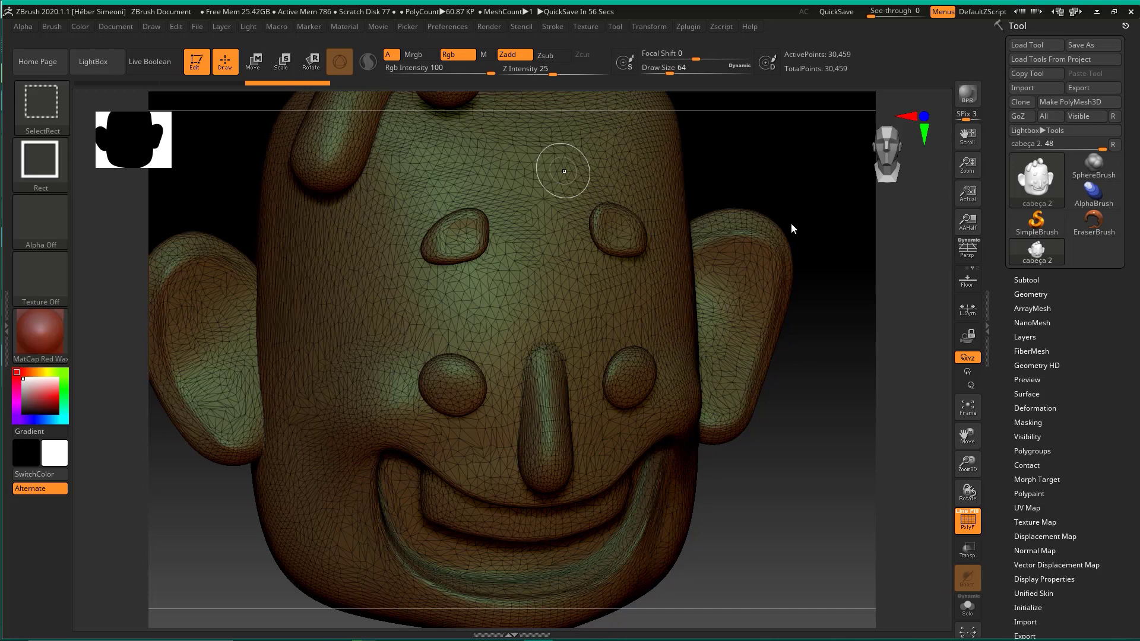
drag(741, 427, 827, 82)
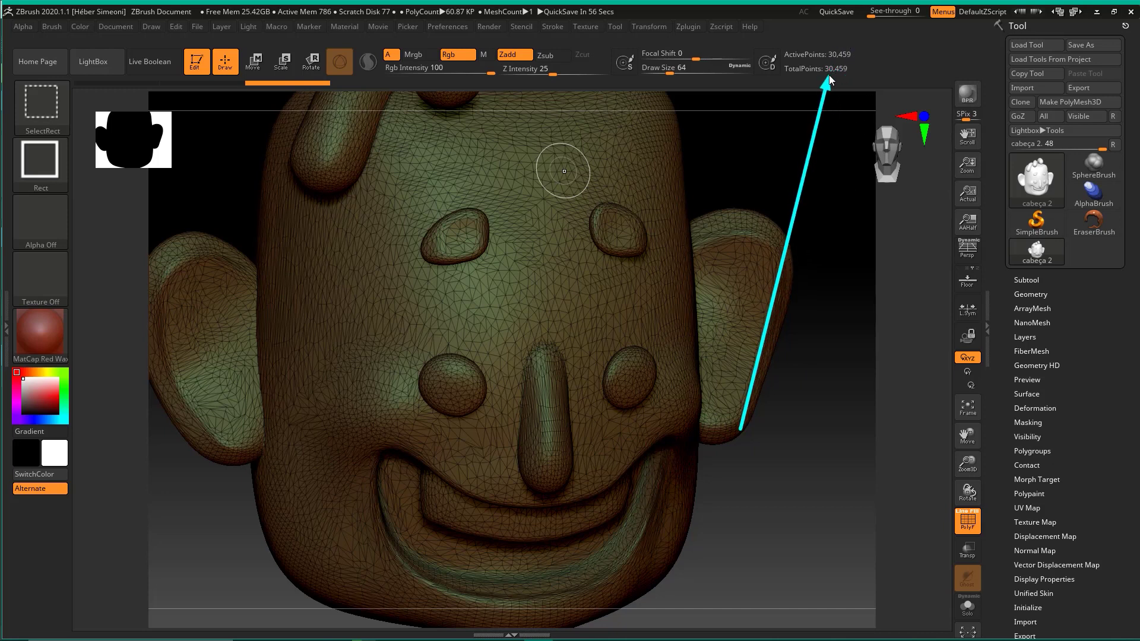
drag(830, 80, 822, 81)
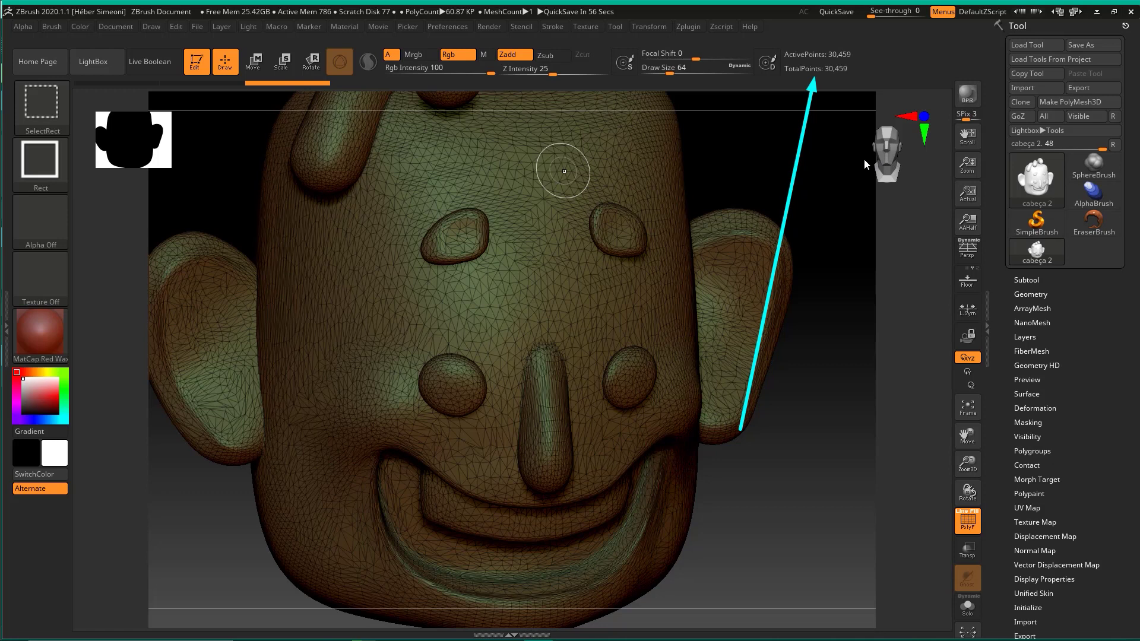
mouse_move(788, 184)
alt+mouse_down()
mouse_move(714, 148)
mouse_move(747, 236)
mouse_move(712, 195)
mouse_move(746, 280)
alt+mouse_up()
key(shift+f)
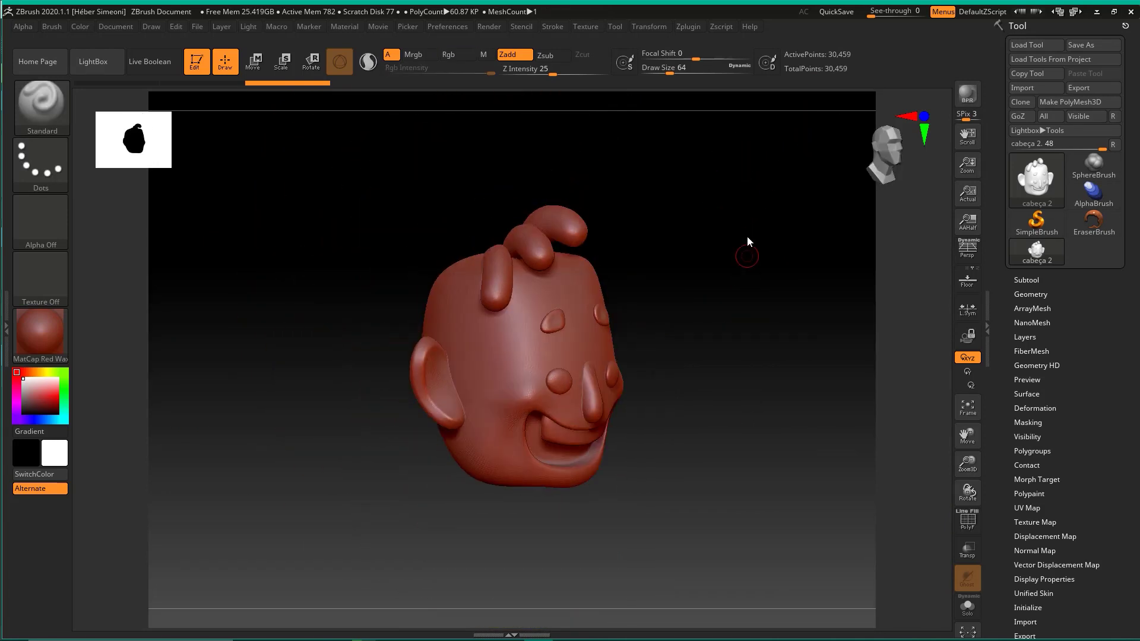
mouse_move(714, 320)
mouse_down()
mouse_move(664, 319)
mouse_move(721, 327)
mouse_move(722, 293)
mouse_up()
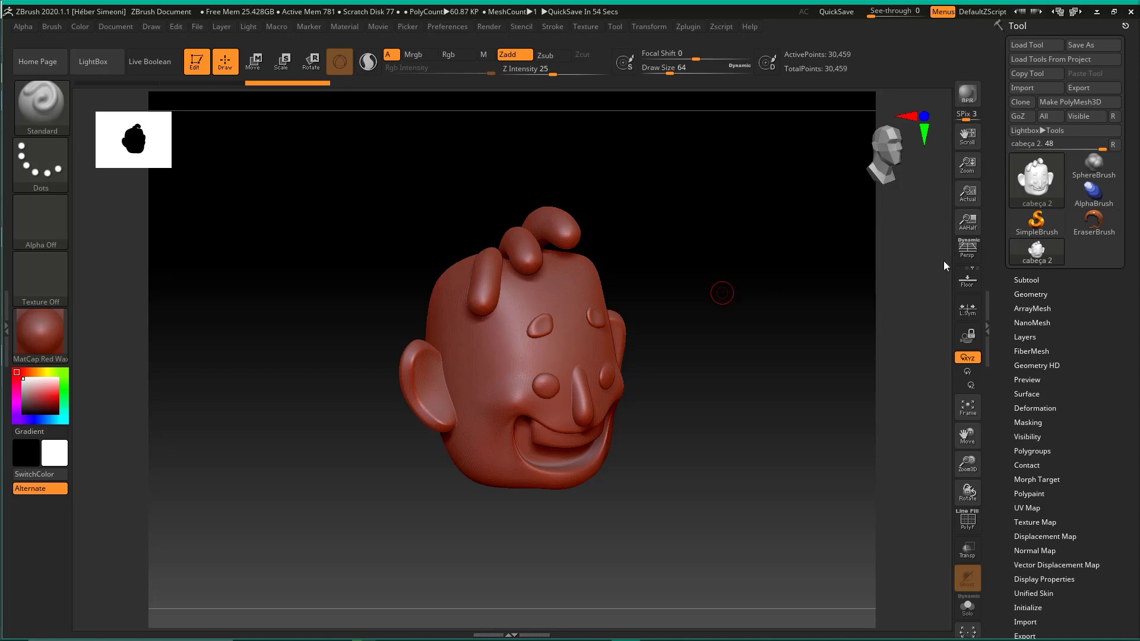
scroll(1096, 314, down, 1)
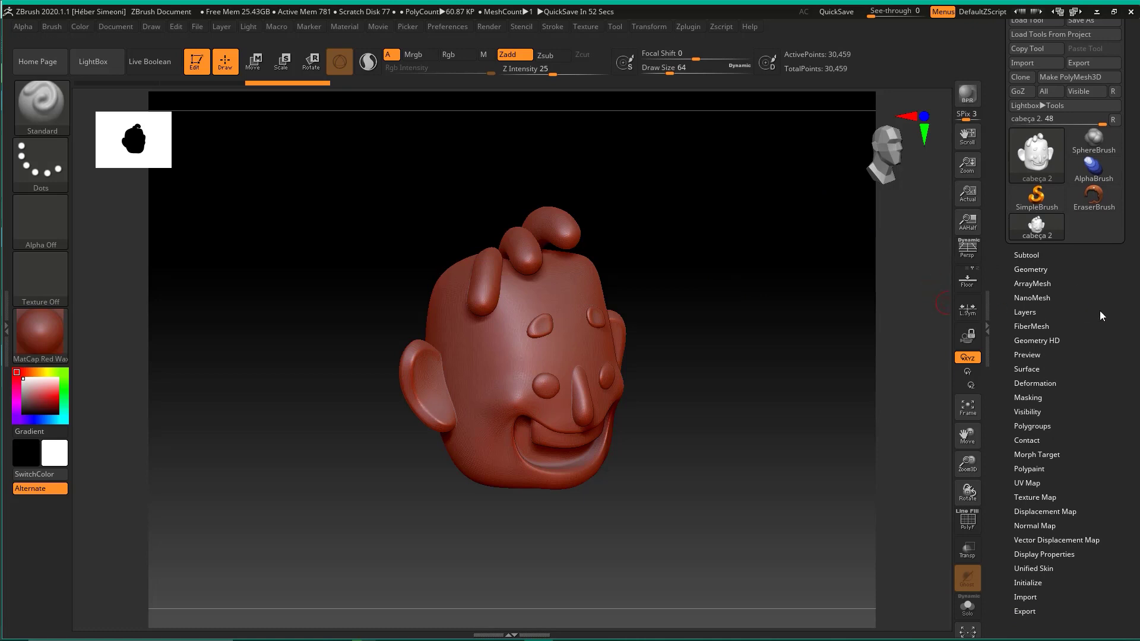
scroll(1098, 306, down, 1)
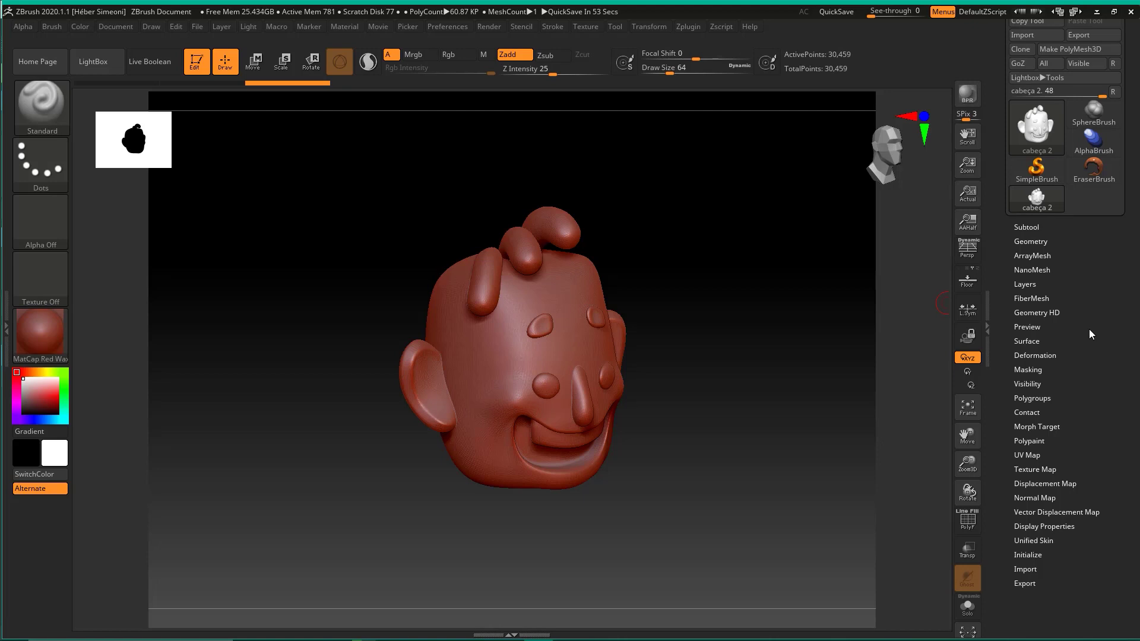
key(ctrl+shift)
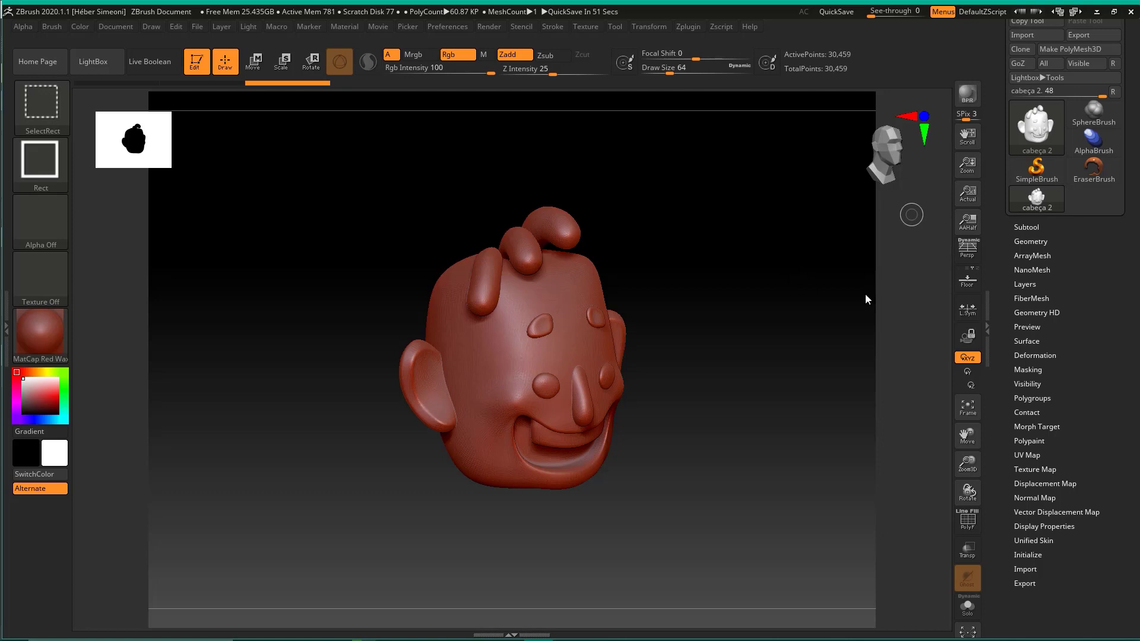
drag(645, 421, 1002, 47)
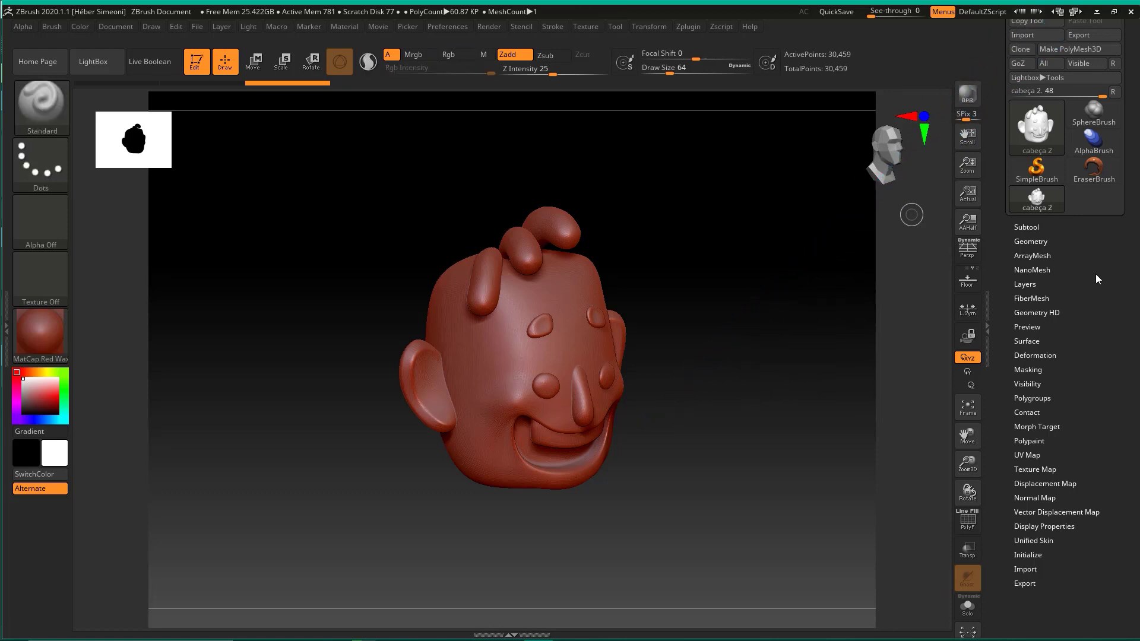
scroll(1095, 273, up, 2)
mouse_move(876, 297)
mouse_down()
mouse_move(1003, 102)
mouse_move(1026, 537)
mouse_up()
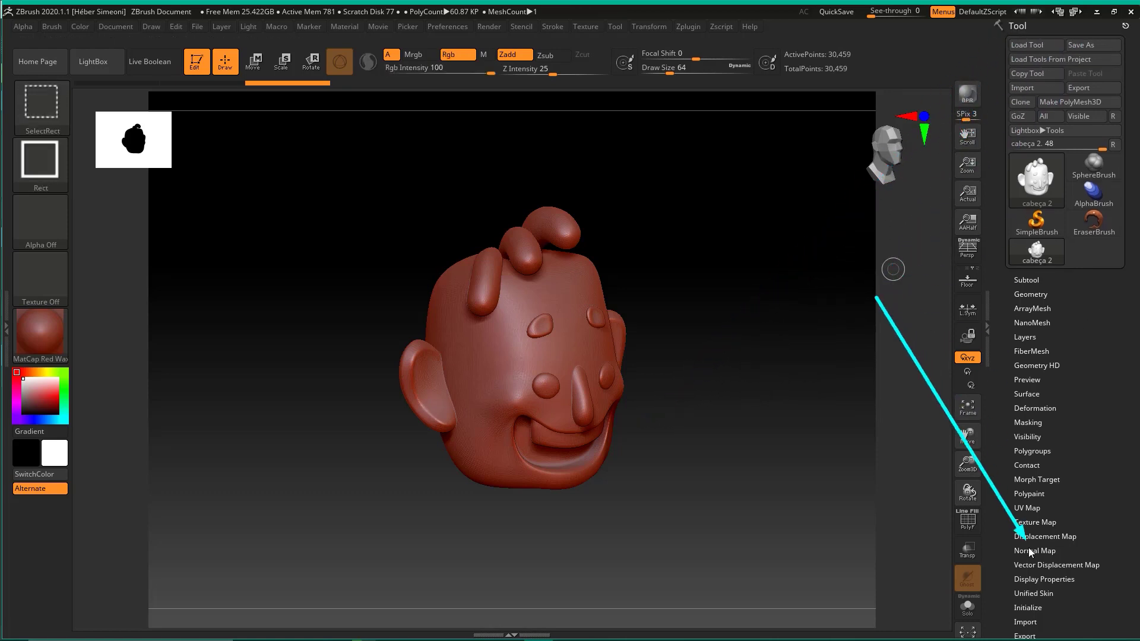
scroll(1090, 419, down, 3)
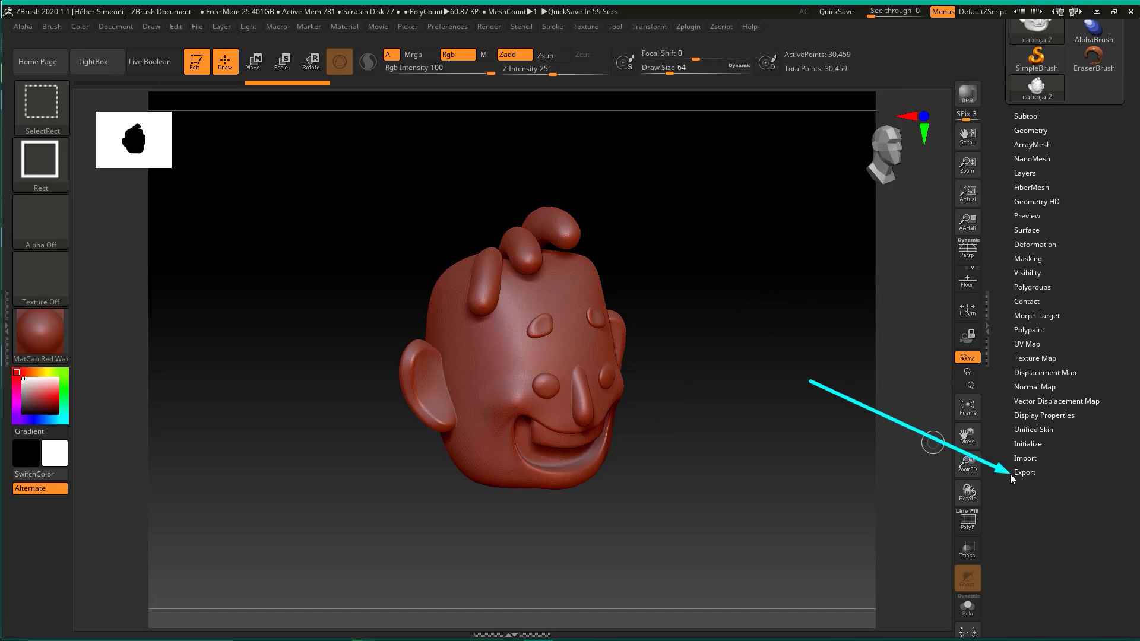
- Set the Tool > Export scale to 100 and reopen the Zplugin palette's Decimation Master
click(1027, 479)
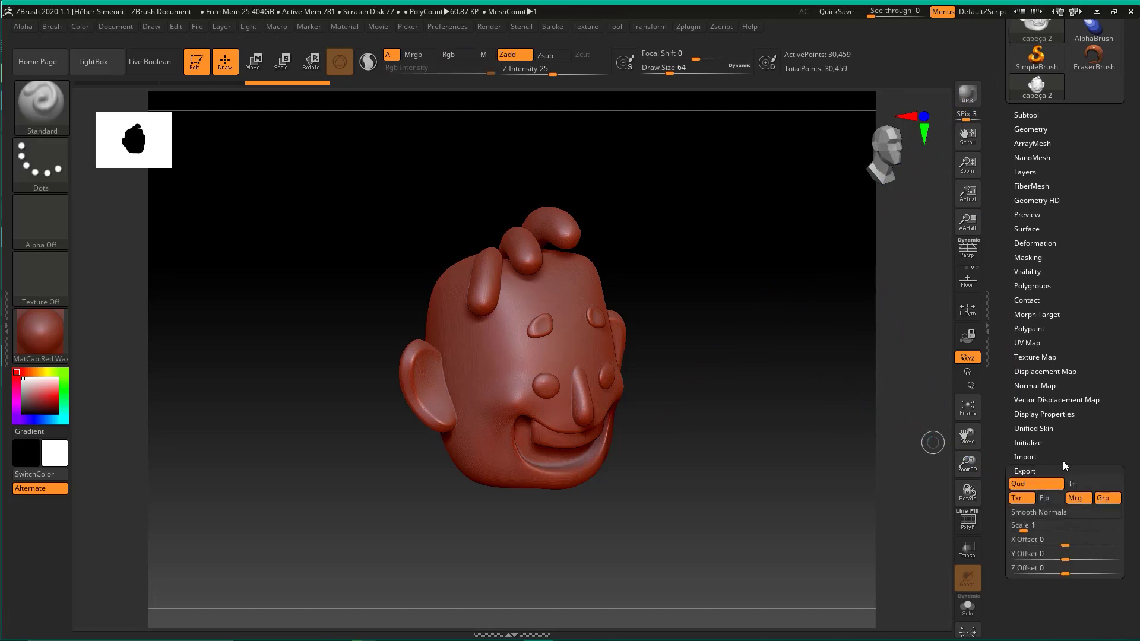
mouse_move(1135, 256)
ctrl+shift+mouse_down()
mouse_move(1033, 383)
mouse_move(1034, 363)
ctrl+shift+mouse_up()
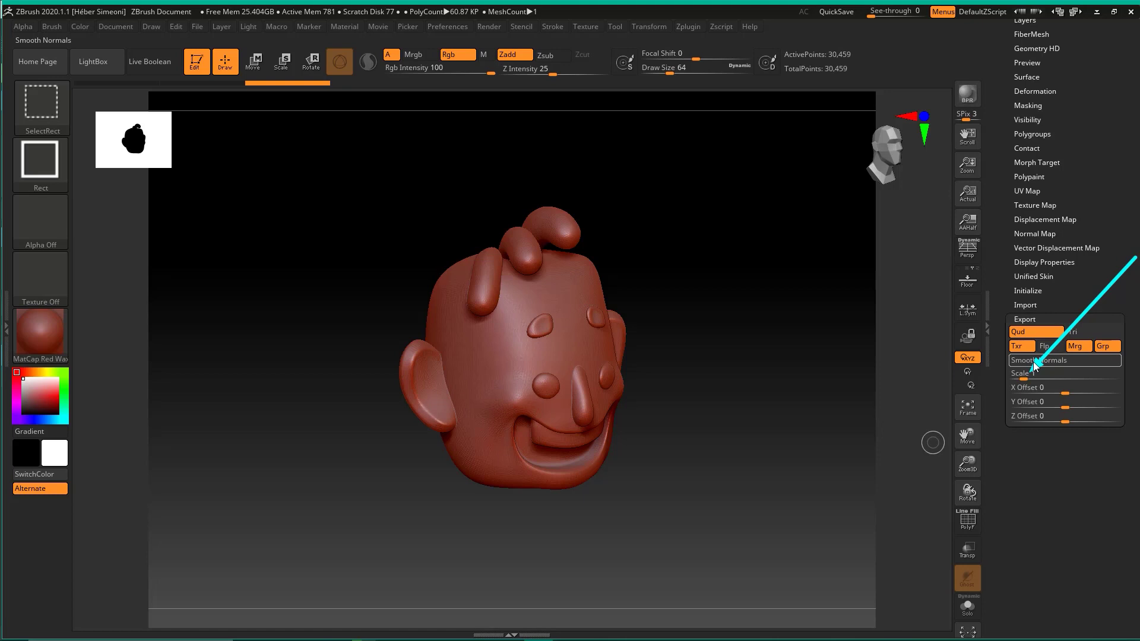
ctrl+shift+drag(1034, 363, 1035, 365)
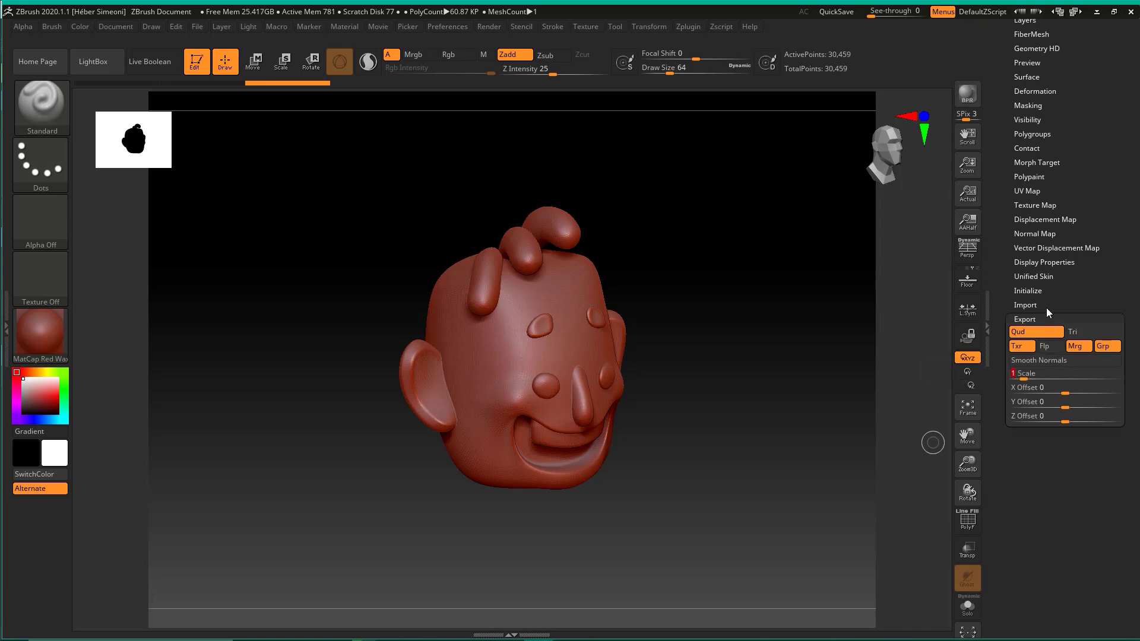
text(00)
key(ctrl+shift)
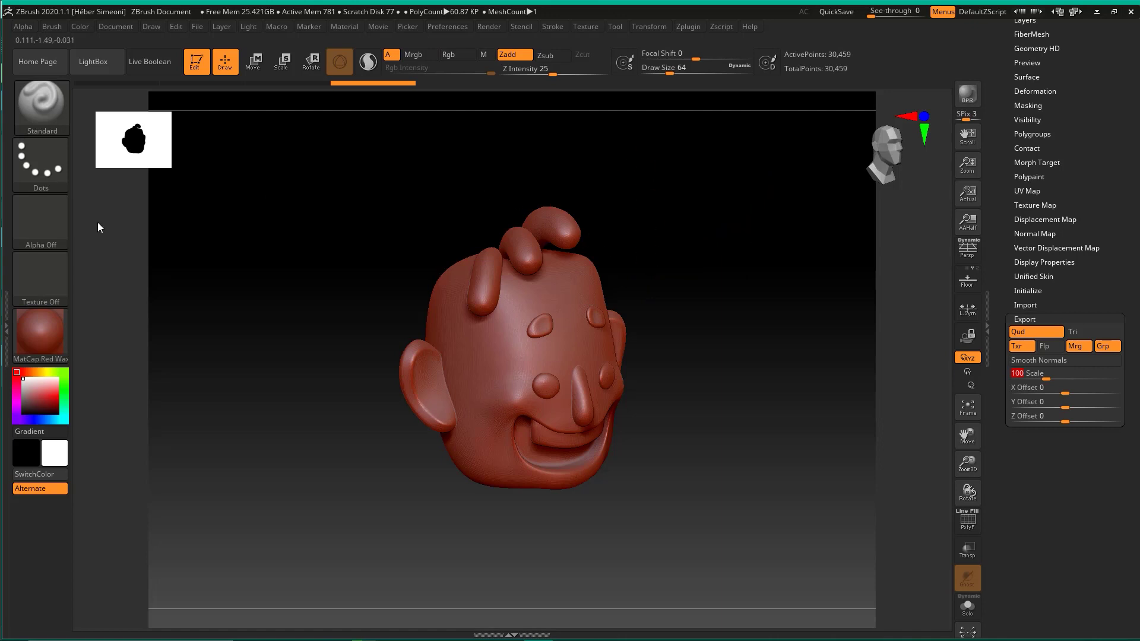
click(7, 325)
key(ctrl+shift)
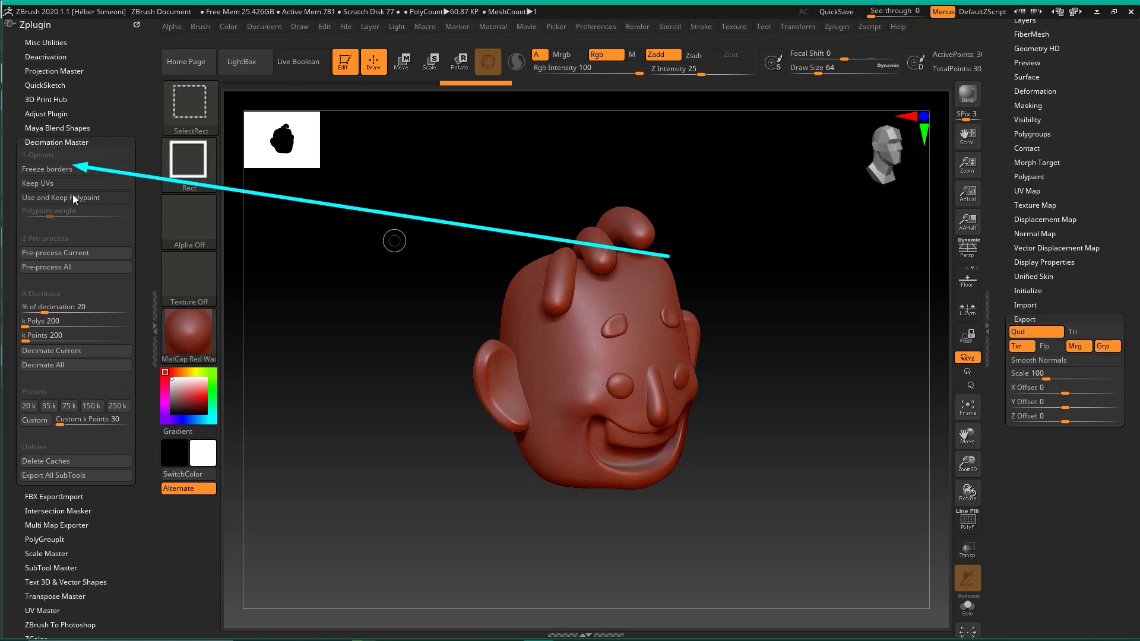
- Export All SubTools as cabeça 2.obj, overwriting the existing file in the project folder
click(80, 479)
click(80, 477)
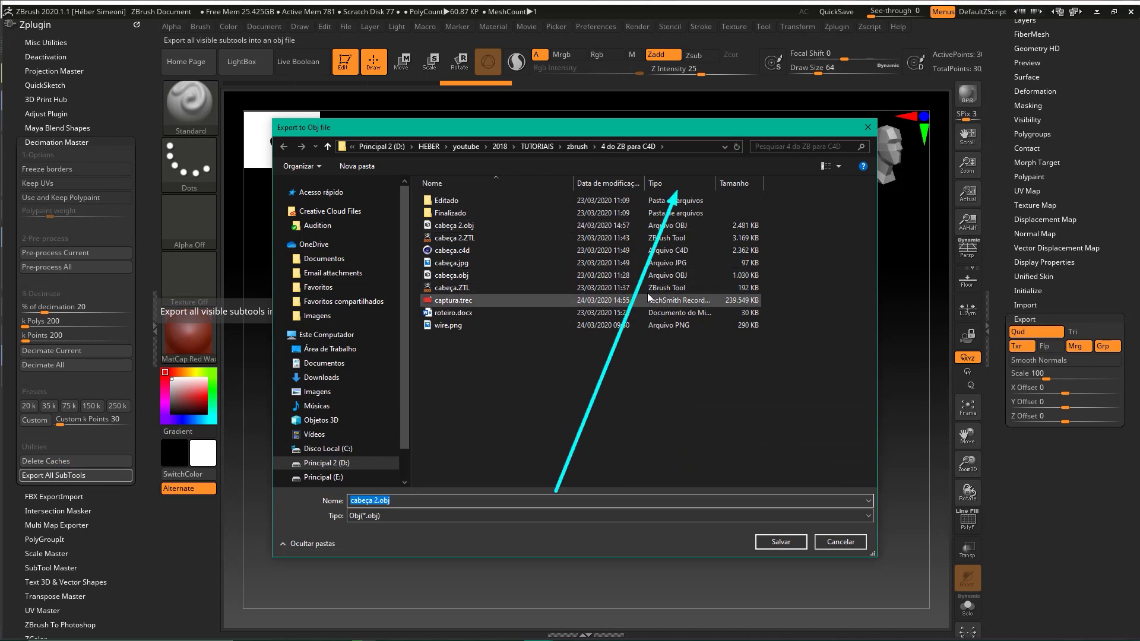
double_click(439, 226)
drag(773, 273, 735, 270)
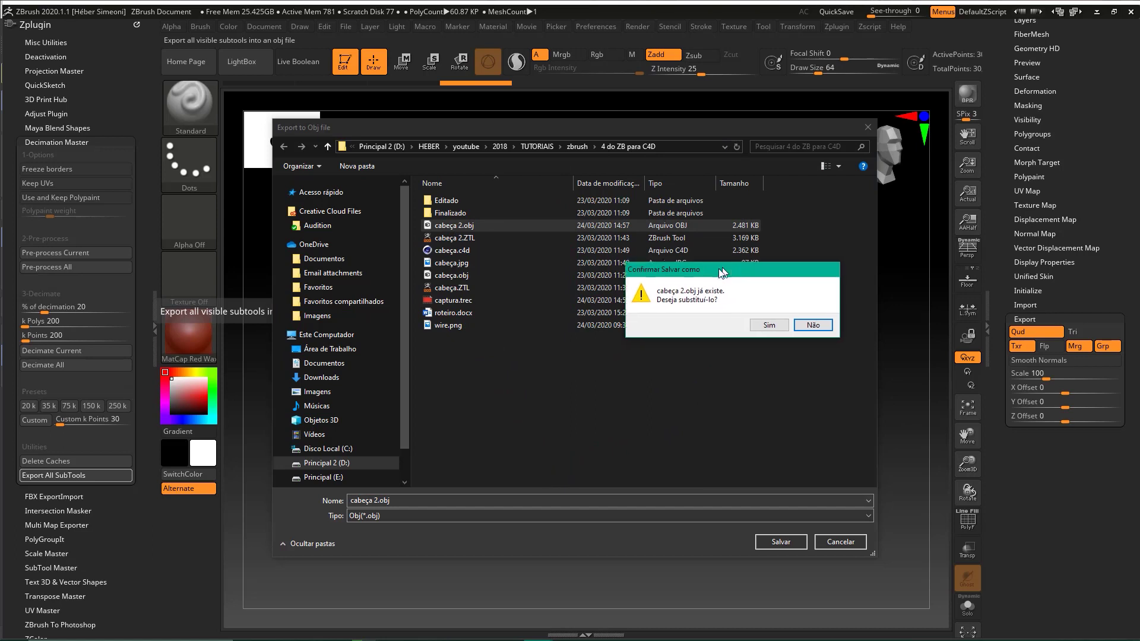
click(756, 326)
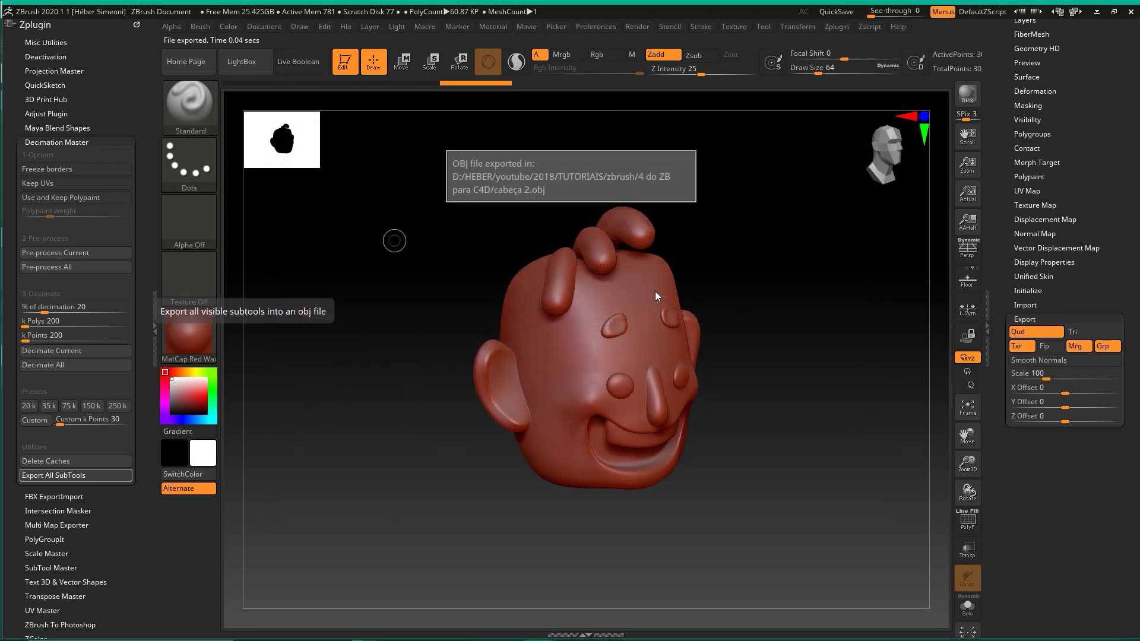
drag(367, 419, 593, 175)
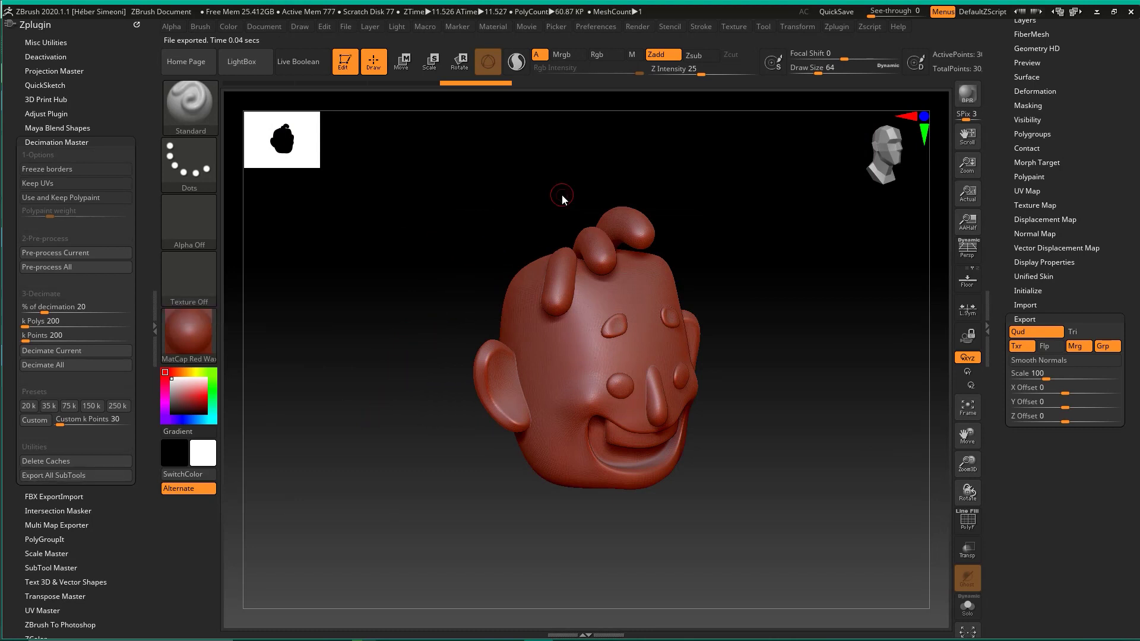
click(1095, 12)
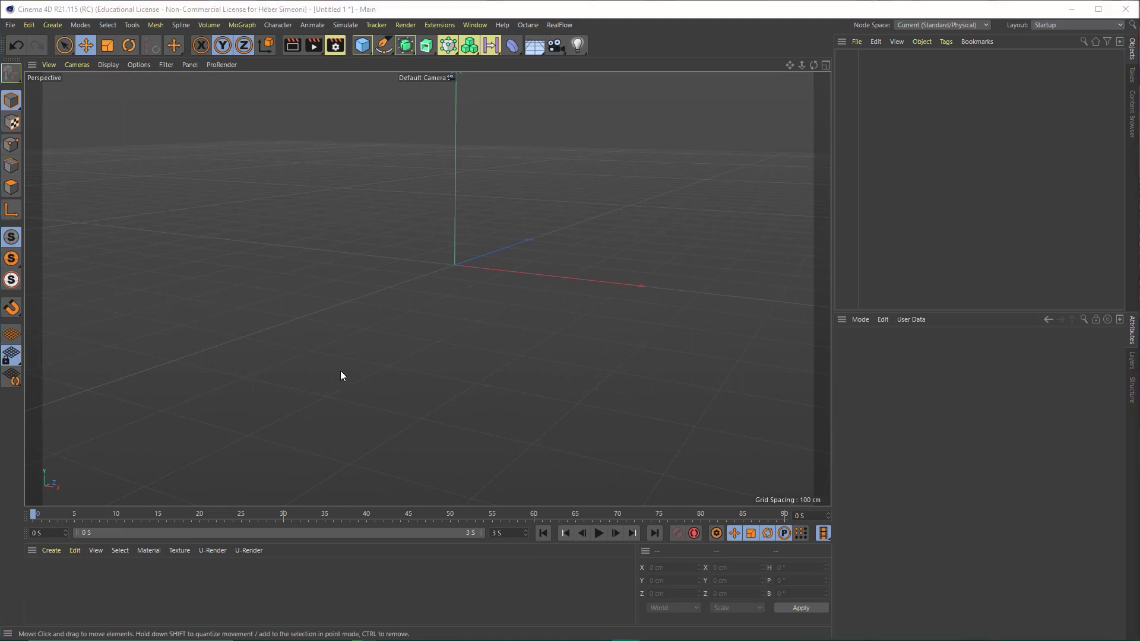
- Merge cabeça 2.obj into the Cinema 4D scene, reaching its OBJ Import options at 1 centimeters
click(10, 27)
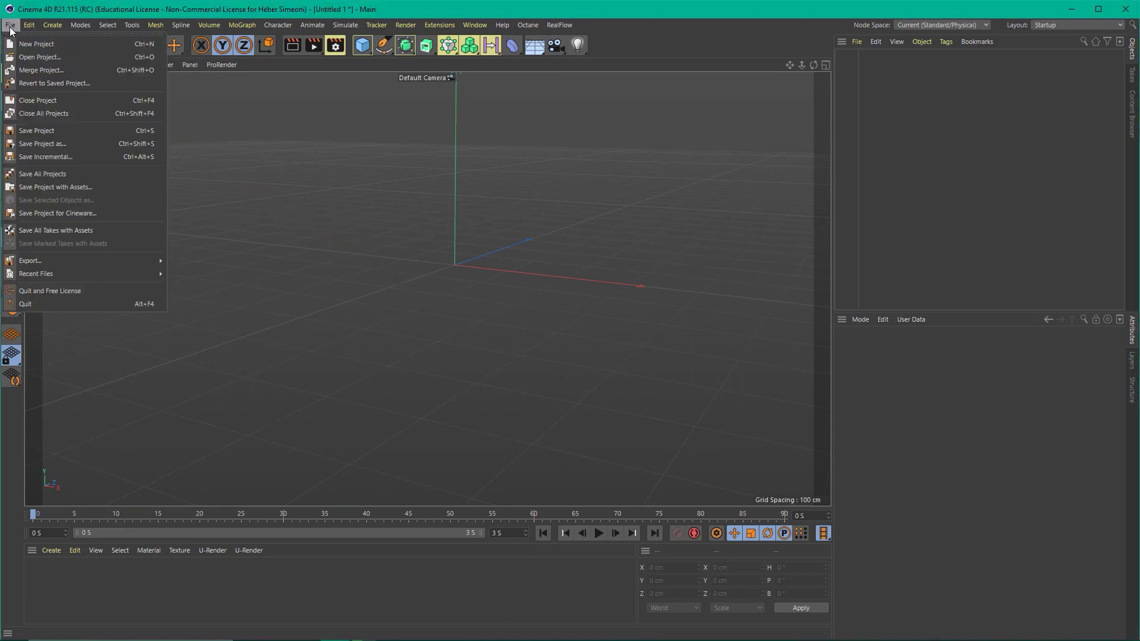
click(48, 70)
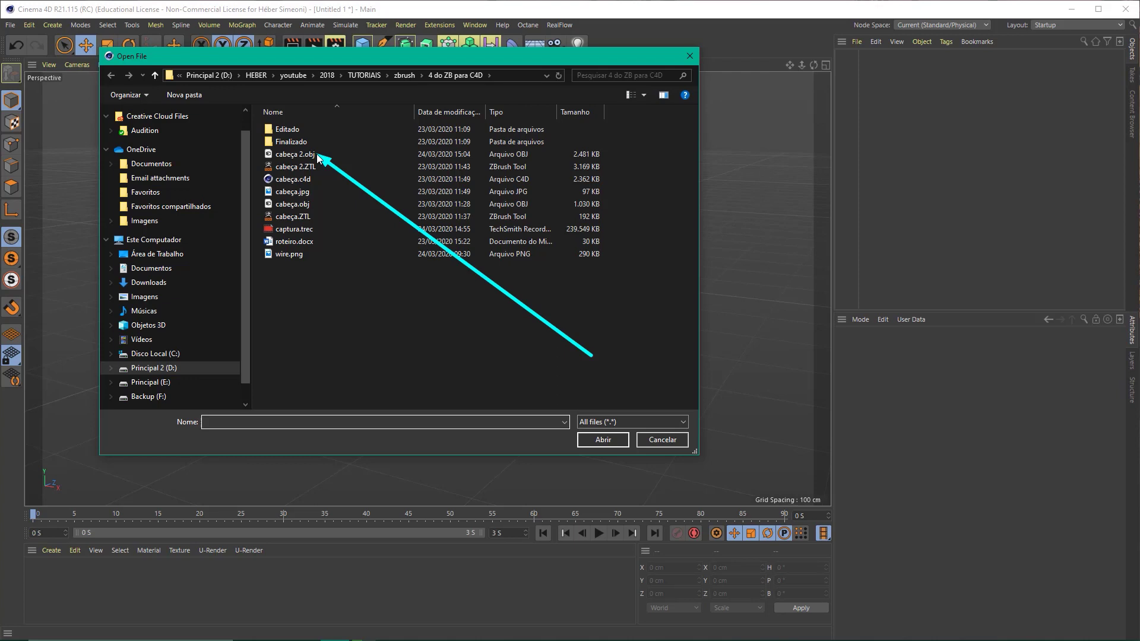
double_click(305, 155)
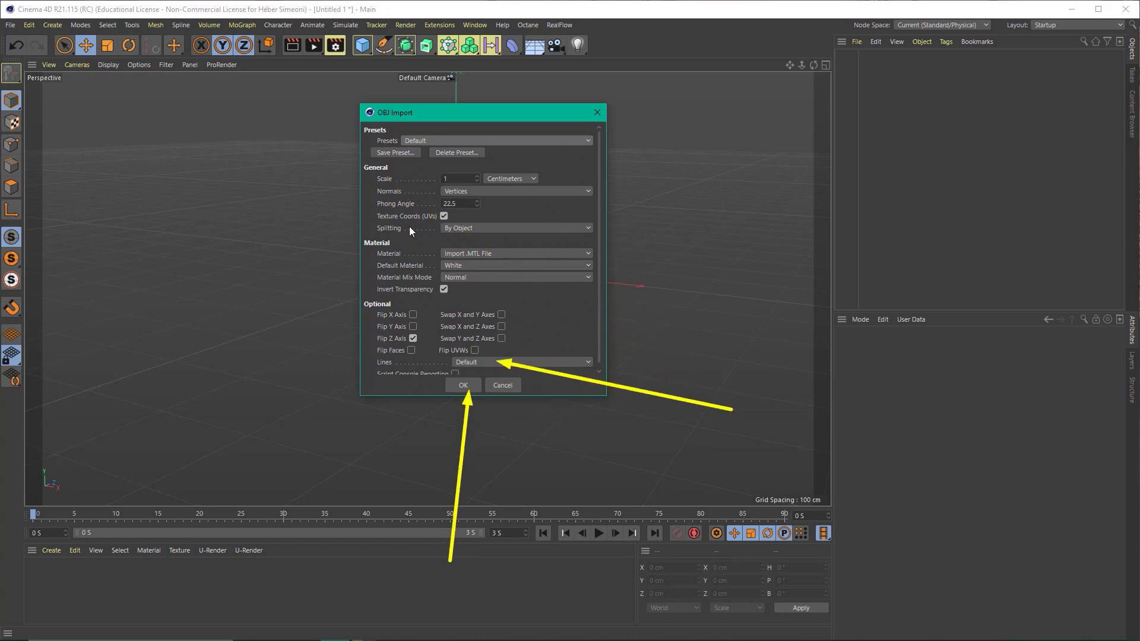
- Accept the OBJ Import settings and zoom in on the imported subtool1 head
click(463, 384)
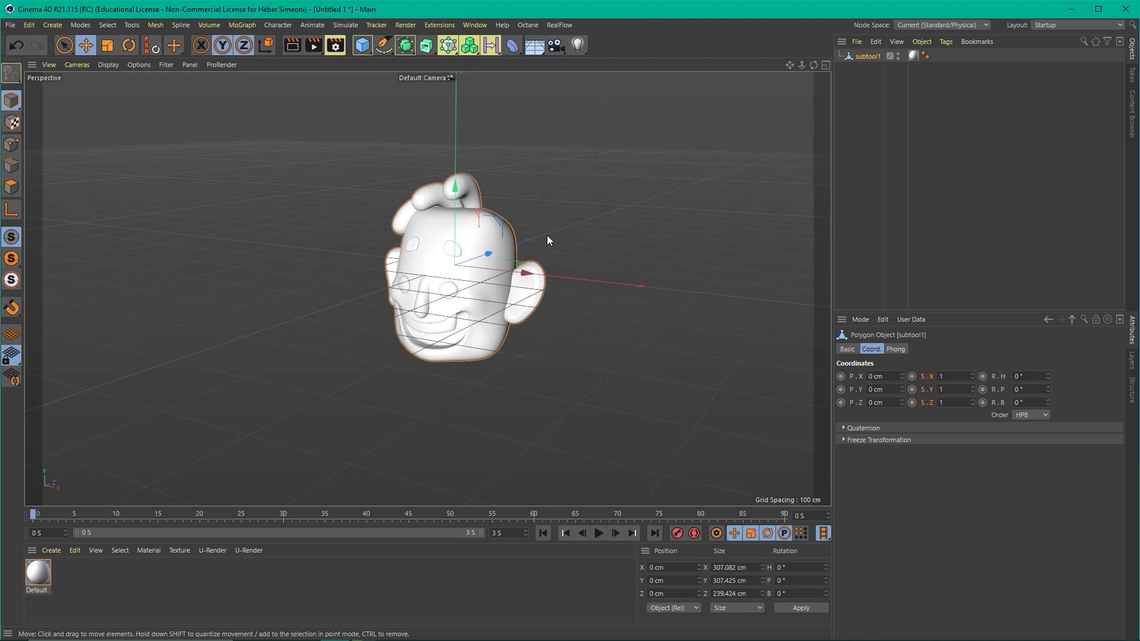
mouse_move(547, 235)
alt+mouse_down()
mouse_move(490, 209)
mouse_move(507, 237)
mouse_move(559, 243)
mouse_move(484, 262)
mouse_move(613, 227)
mouse_move(601, 230)
alt+mouse_up()
scroll(507, 237, up, 3)
scroll(508, 237, up, 3)
- Delete the imported Default material from the Material Manager and orbit around the head
click(38, 571)
key(Delete)
click(601, 230)
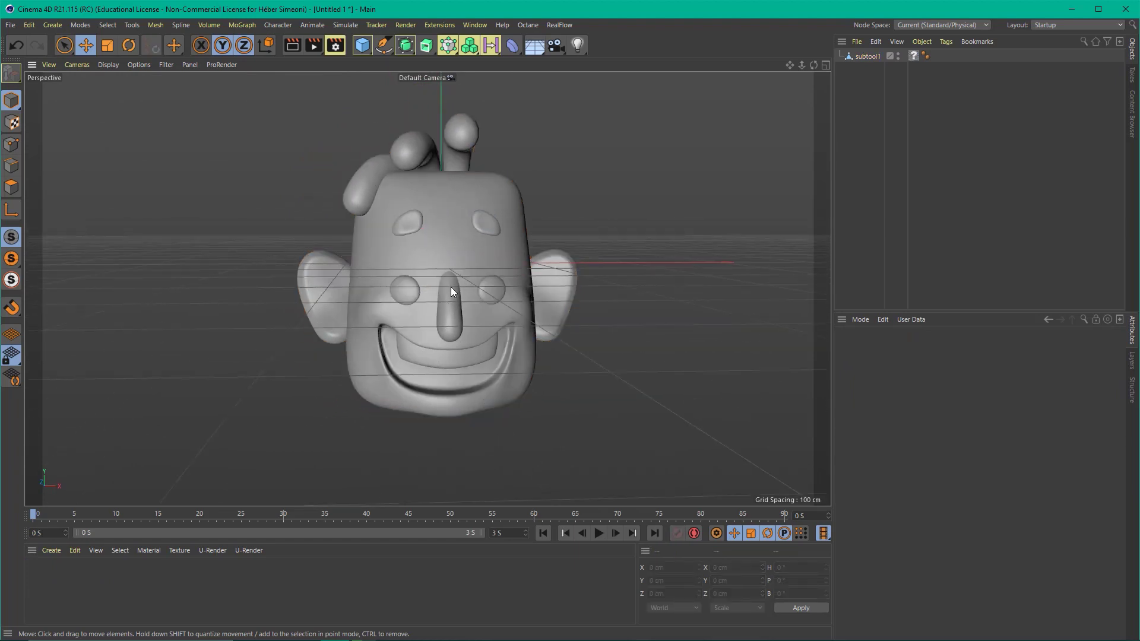
mouse_move(451, 286)
alt+mouse_down()
mouse_move(371, 283)
mouse_move(450, 334)
mouse_move(233, 312)
mouse_move(502, 279)
mouse_move(471, 267)
mouse_move(418, 322)
mouse_move(365, 271)
alt+mouse_up()
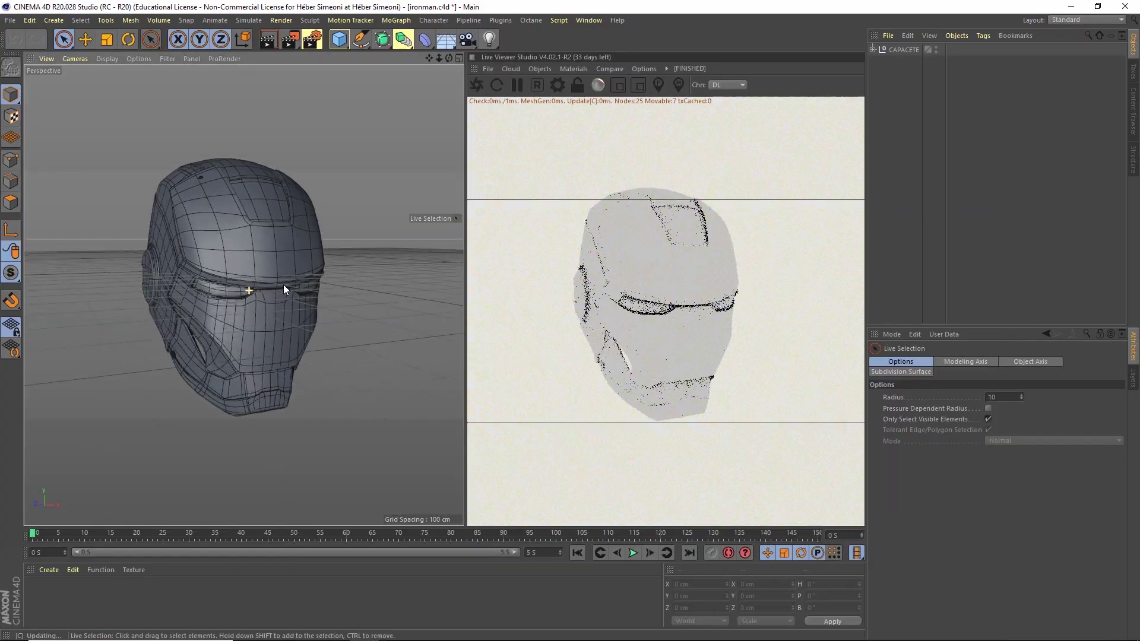
- Orbit the Octane-rendered ironman helmet and reposition one of its OctaneLight area lights
mouse_move(283, 283)
alt+mouse_down()
mouse_move(316, 280)
mouse_move(268, 304)
mouse_move(198, 315)
mouse_move(36, 270)
alt+mouse_up()
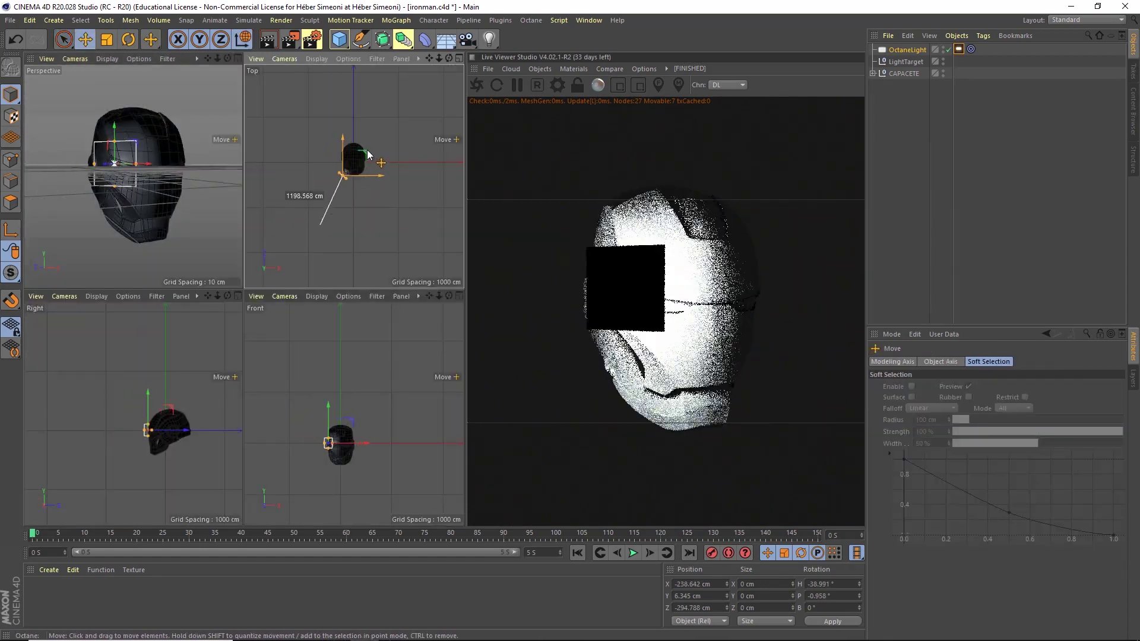
drag(349, 178, 355, 175)
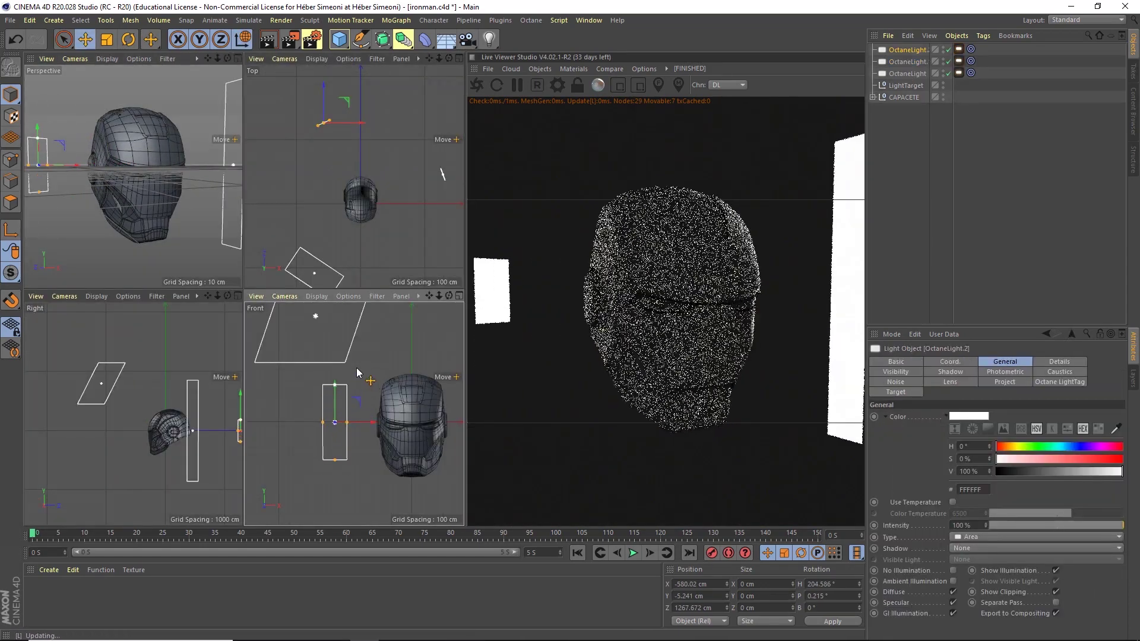